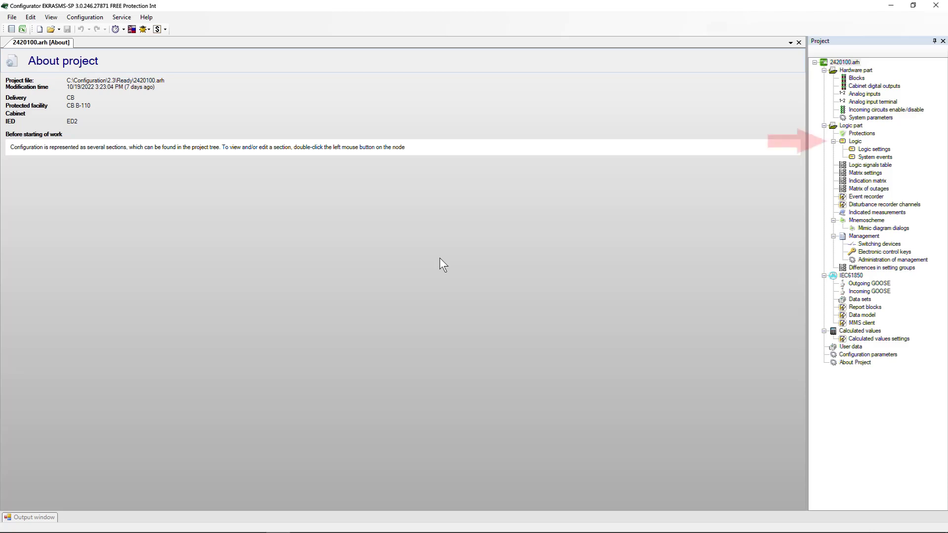
# - Open the Logic scheme of project 2420100 from the Project tree
pyautogui.click(856, 142)
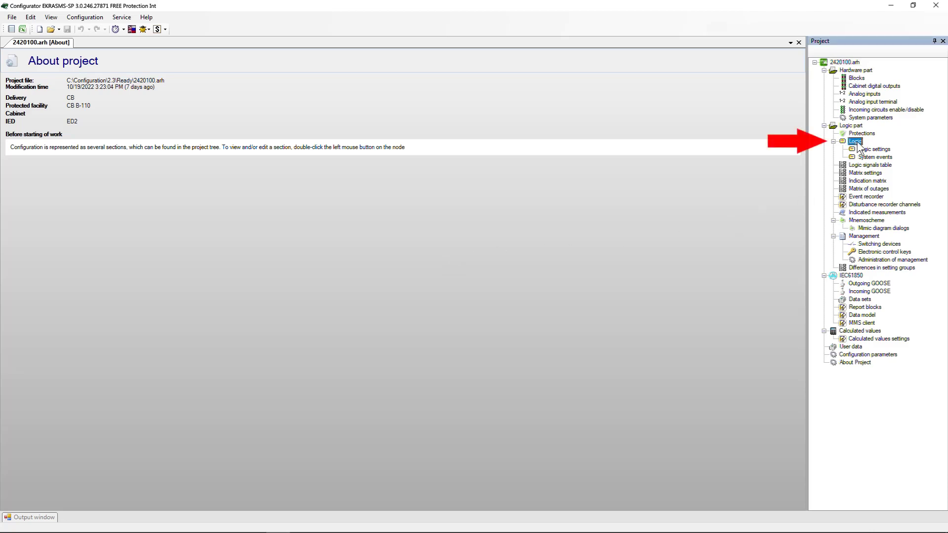
pyautogui.doubleClick(856, 142)
pyautogui.moveTo(168, 506); pyautogui.dragTo(392, 502)
pyautogui.moveTo(803, 232); pyautogui.dragTo(795, 444)
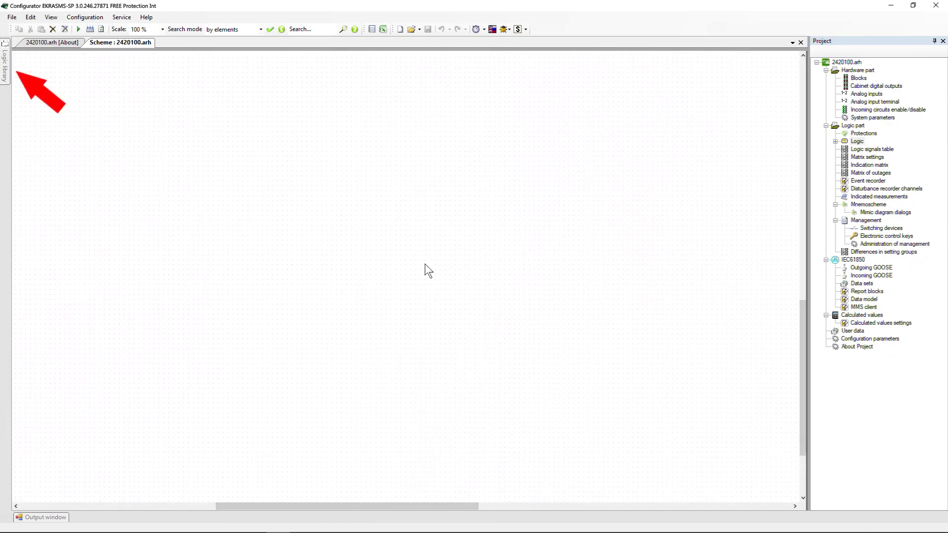
# - Restore the Logic library panel from the View panel list and add another AND element to the scheme
pyautogui.click(6, 69)
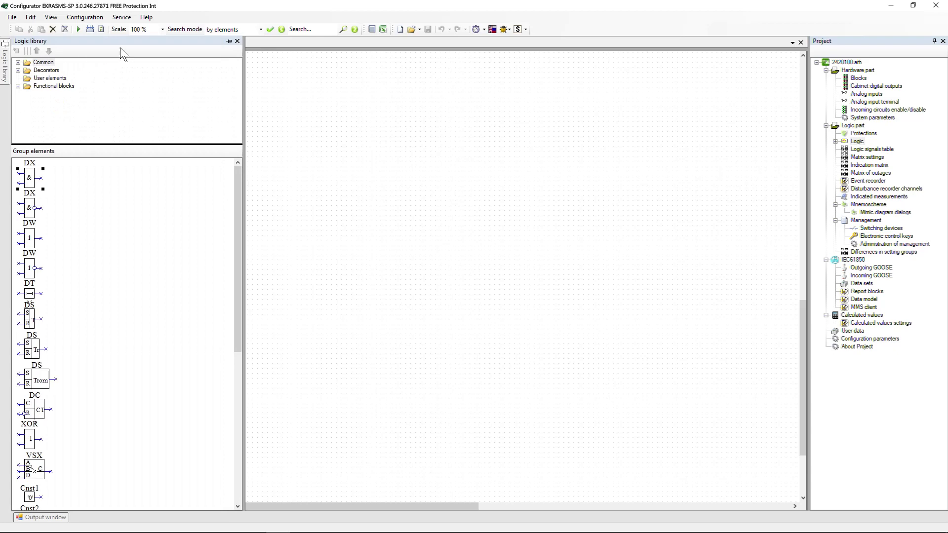
pyautogui.click(237, 41)
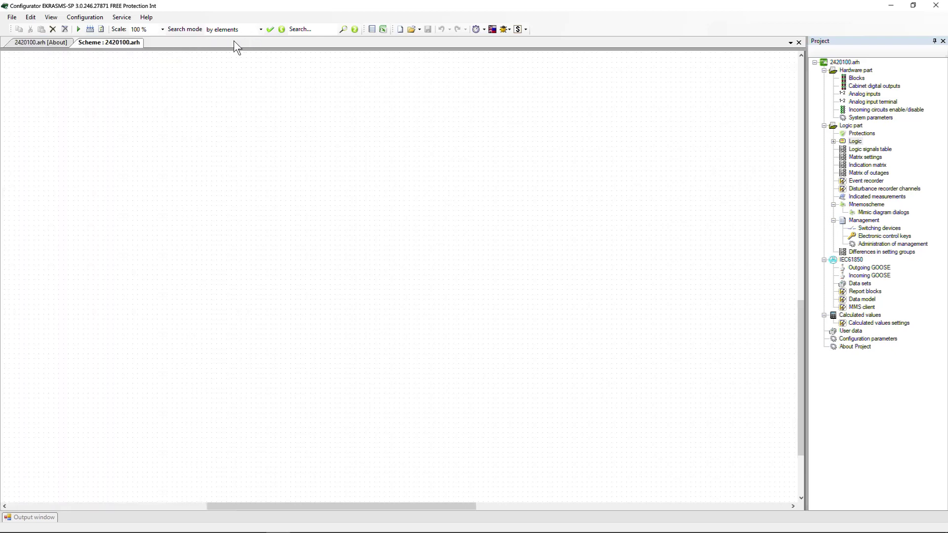
pyautogui.click(55, 17)
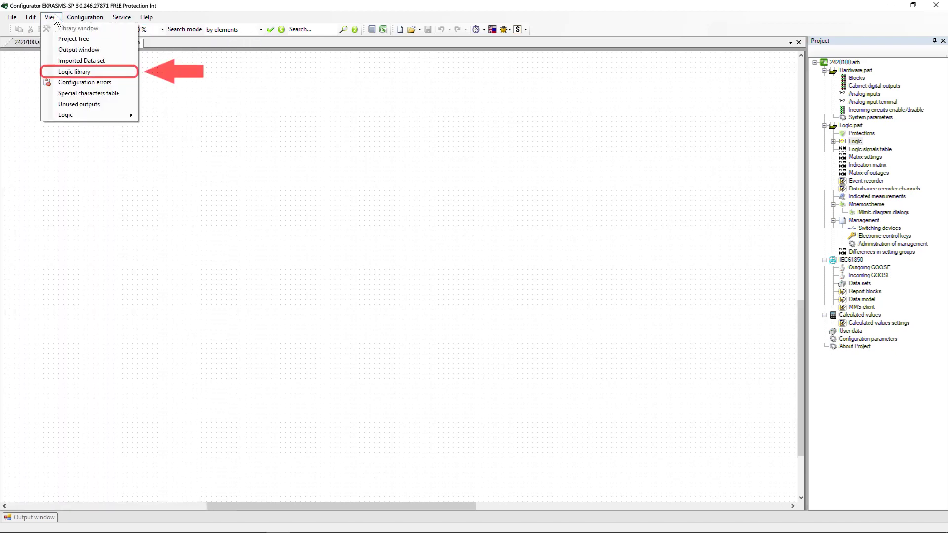
pyautogui.click(66, 70)
pyautogui.moveTo(5, 64)
pyautogui.moveTo(29, 178); pyautogui.dragTo(376, 205)
# - Delete elements DX1 and DX2, then place a fresh AND element on the empty sheet
pyautogui.click(386, 184)
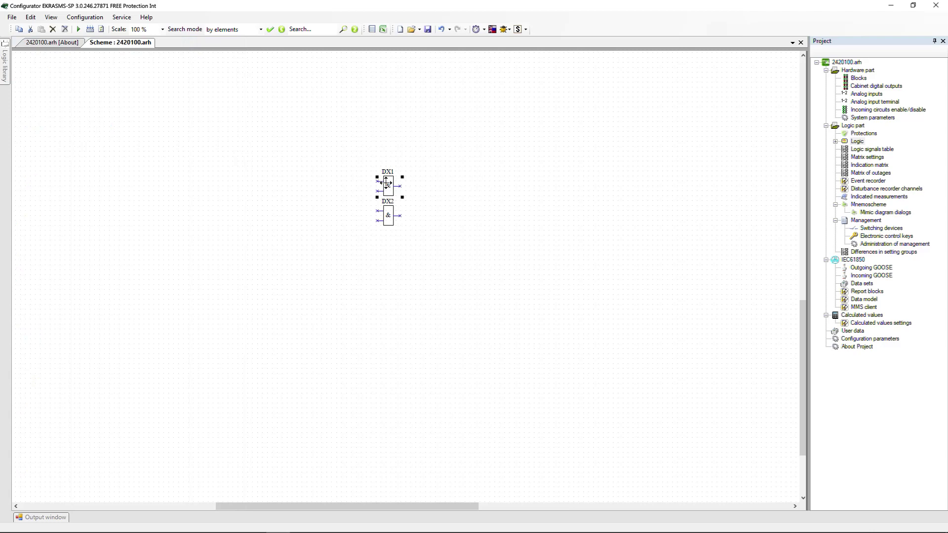
pyautogui.press('Delete')
pyautogui.click(388, 212)
pyautogui.rightClick(388, 214)
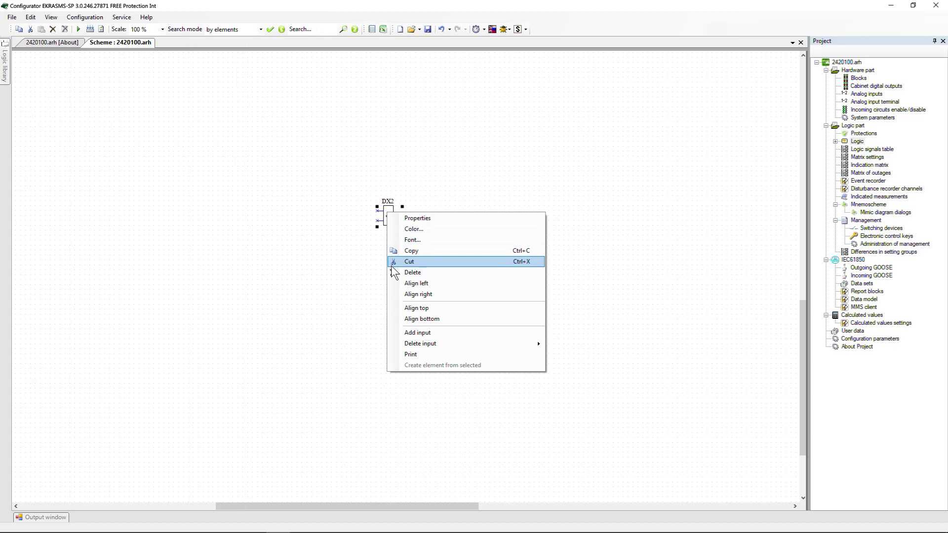
pyautogui.click(412, 272)
pyautogui.moveTo(5, 62)
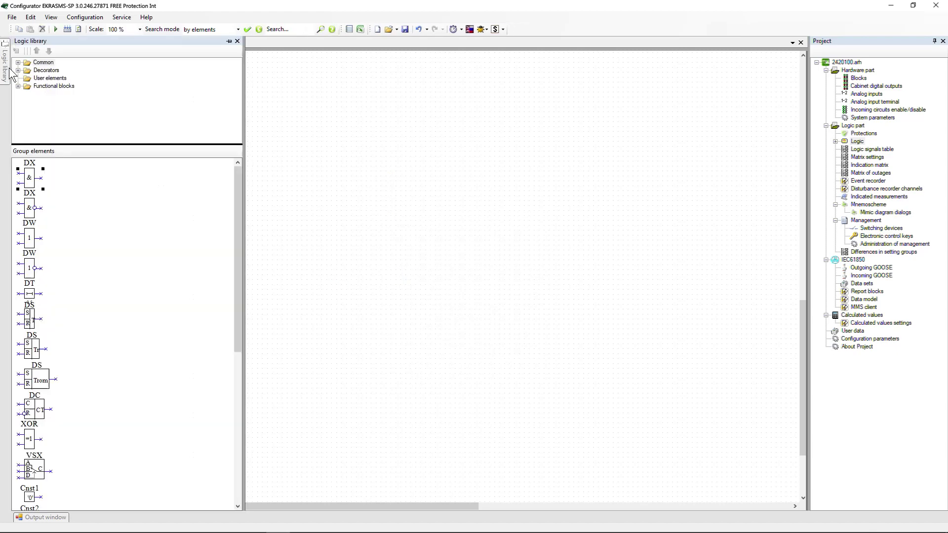
pyautogui.moveTo(29, 178); pyautogui.dragTo(341, 206)
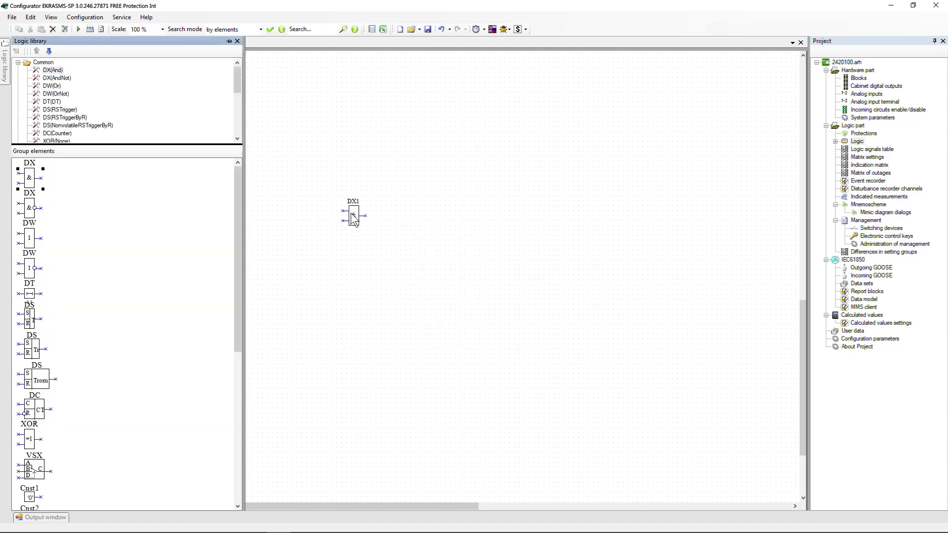
# - Rename the AND element to DX100 and change its type to Or
pyautogui.doubleClick(353, 218)
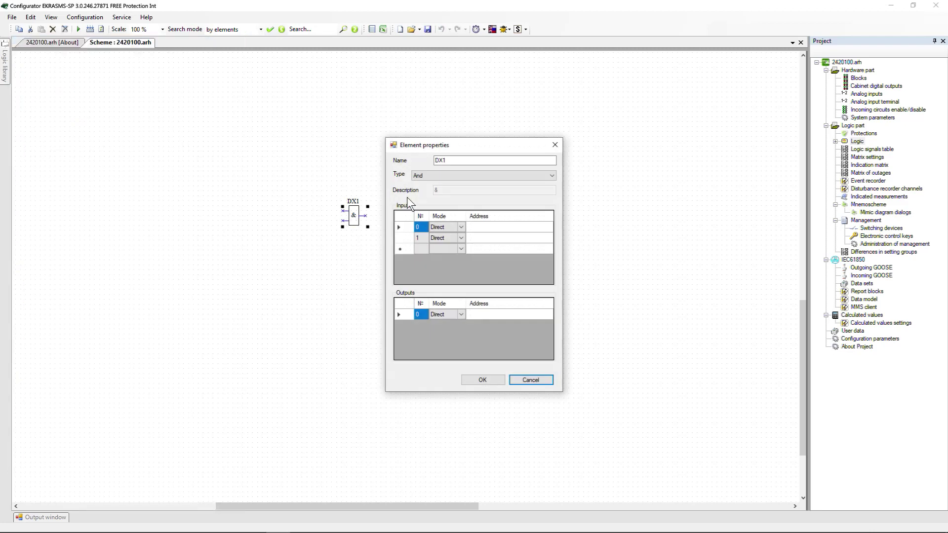
pyautogui.click(554, 145)
pyautogui.rightClick(357, 217)
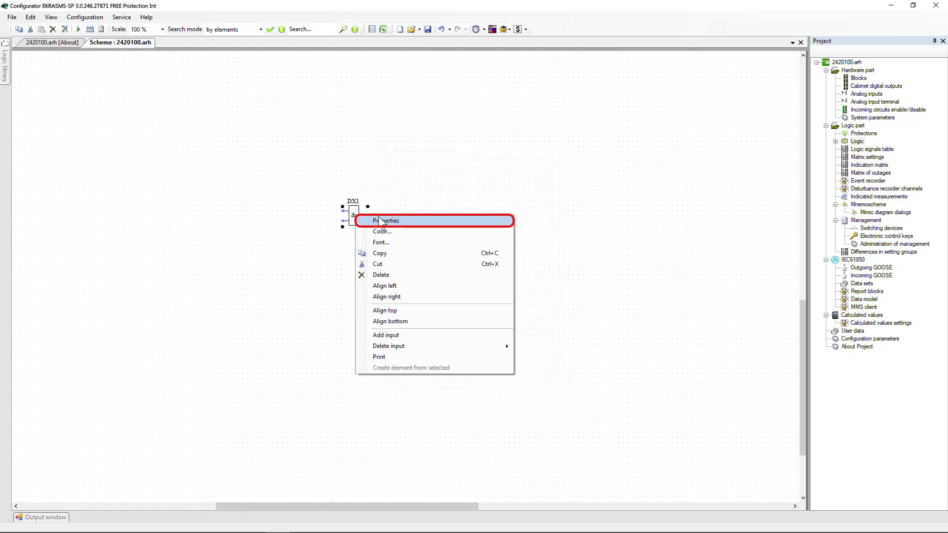
pyautogui.click(383, 220)
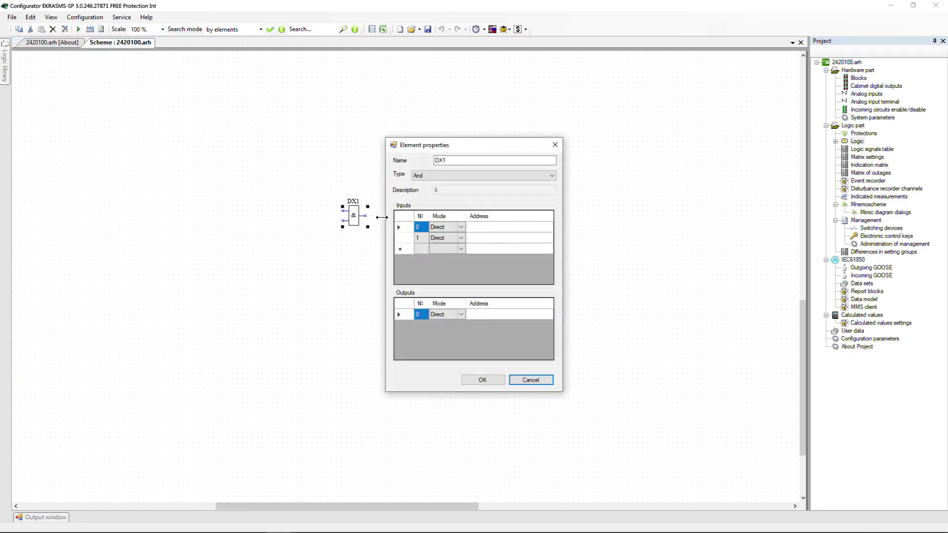
pyautogui.click(454, 161)
pyautogui.write('00')
pyautogui.click(443, 173)
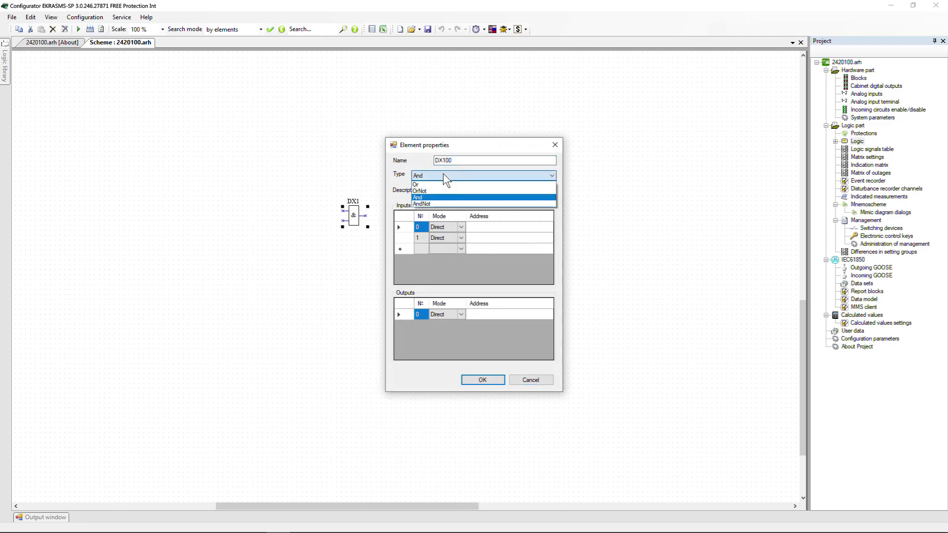
pyautogui.click(436, 184)
pyautogui.click(478, 380)
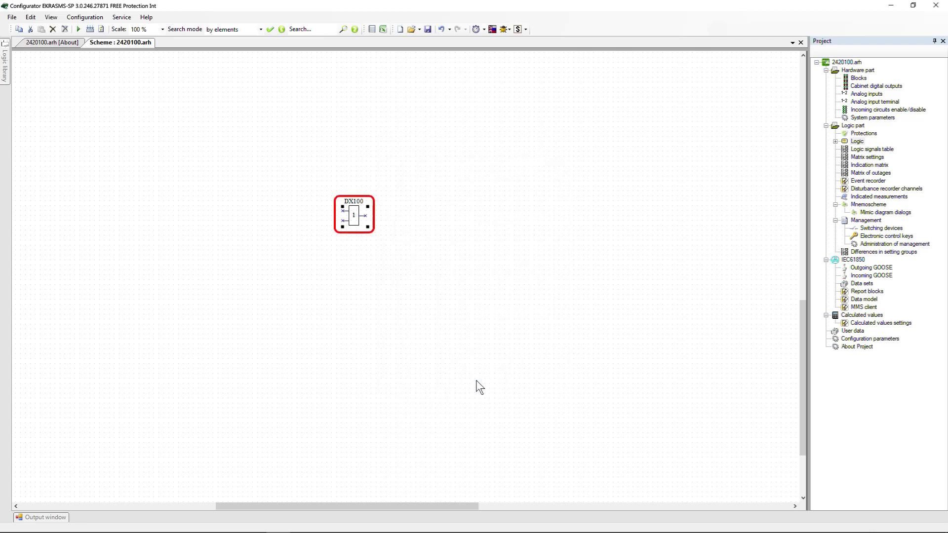
# - Switch DX100's input 1 mode to Inverse
pyautogui.rightClick(372, 217)
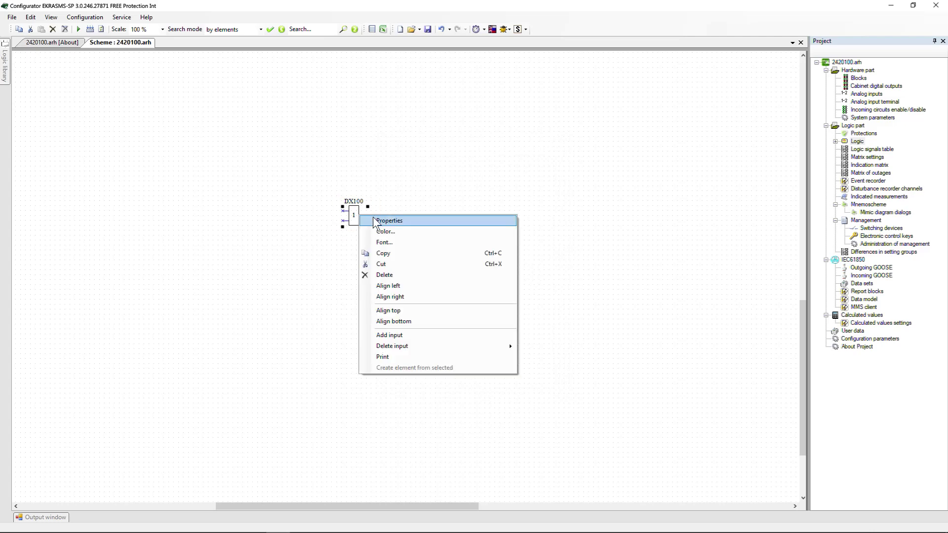
pyautogui.click(374, 220)
pyautogui.click(461, 238)
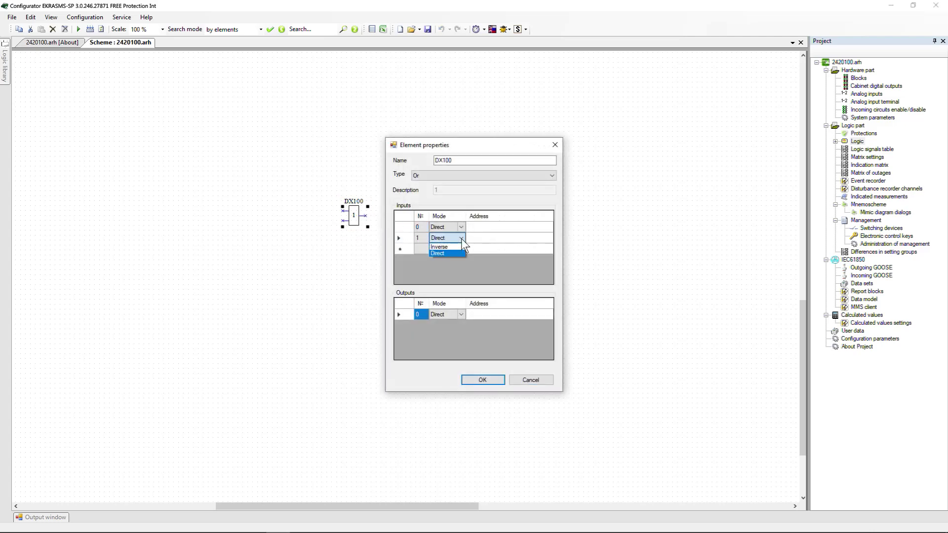
pyautogui.click(486, 379)
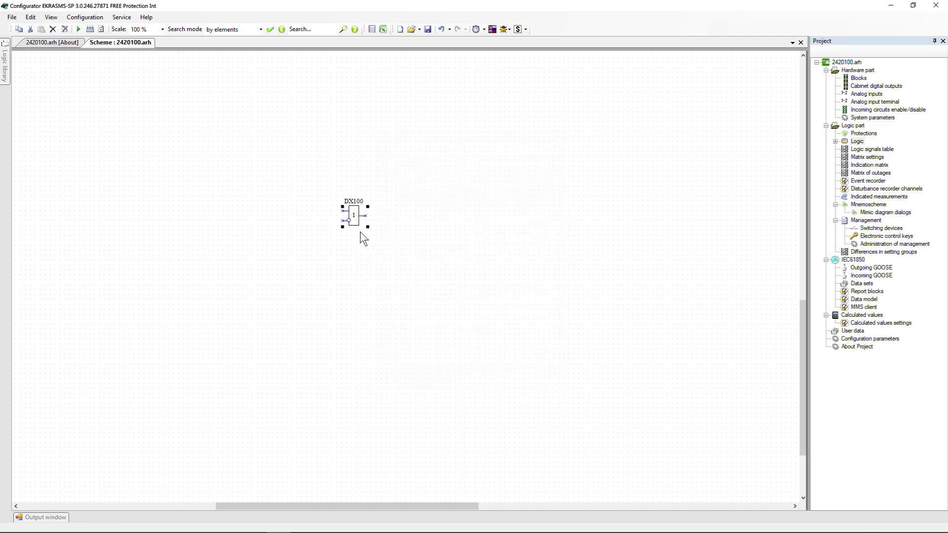
pyautogui.rightClick(354, 214)
# - Add a new Direct input to DX100 with address 'Address'
pyautogui.click(396, 335)
pyautogui.doubleClick(355, 221)
pyautogui.click(460, 260)
pyautogui.click(455, 274)
pyautogui.click(477, 271)
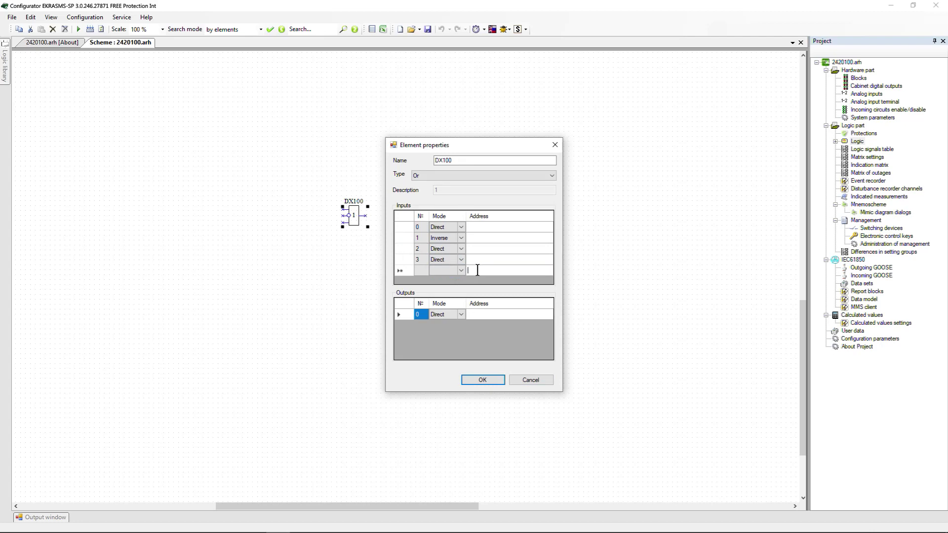
pyautogui.write('Address_1')
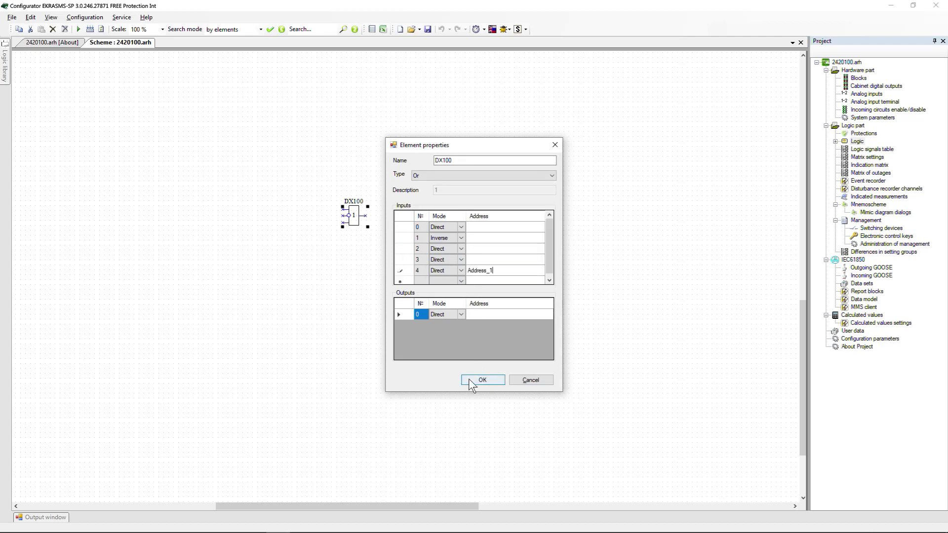
pyautogui.click(468, 378)
# - Remove the Address_1 input and delete the fourth input row, leaving DX100 with inputs 0 to 3
pyautogui.rightClick(355, 229)
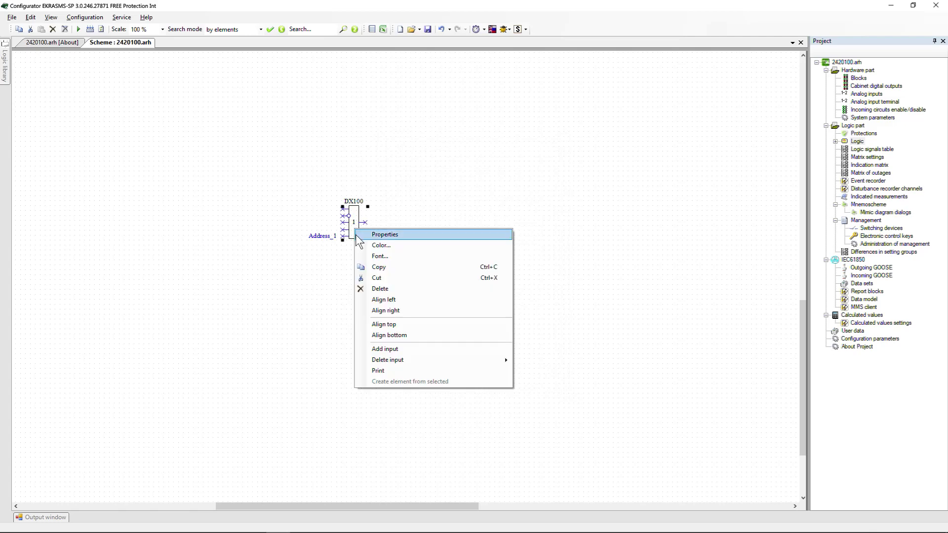
pyautogui.moveTo(505, 361)
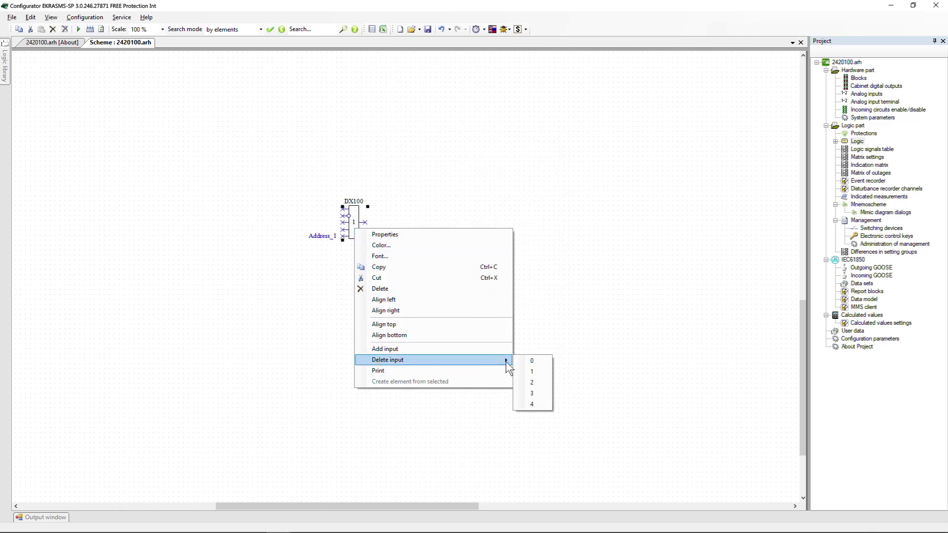
pyautogui.click(525, 400)
pyautogui.rightClick(349, 218)
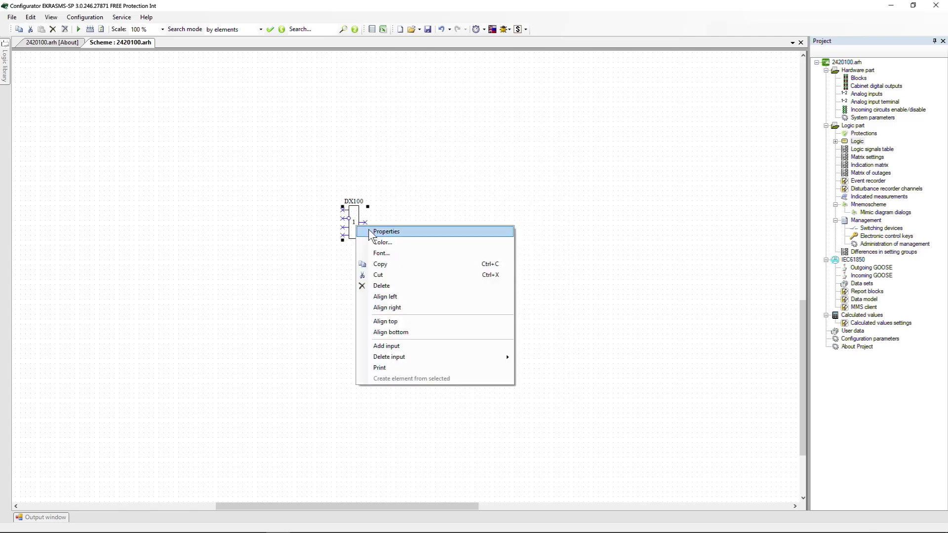
pyautogui.click(368, 229)
pyautogui.click(407, 259)
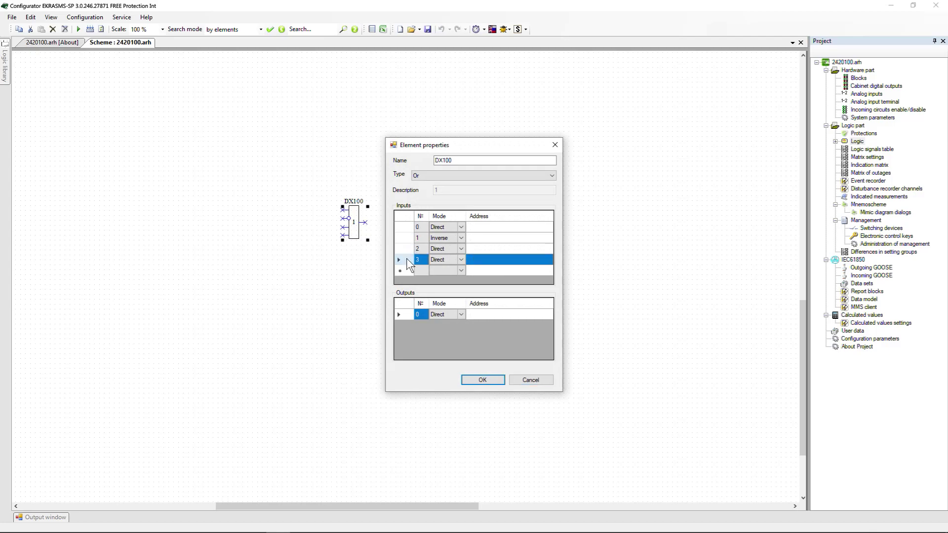
pyautogui.press('Delete')
pyautogui.click(478, 377)
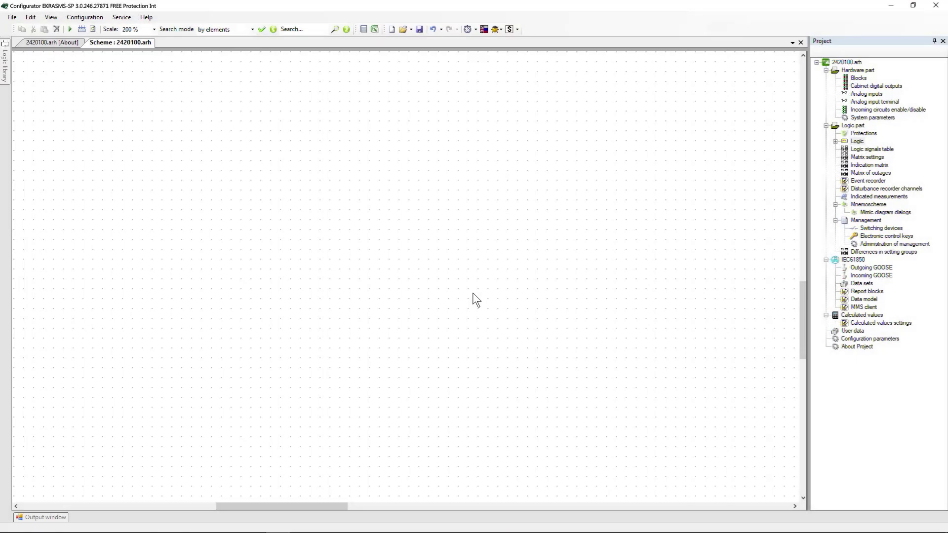
# - Place trigger blocks DS1, DS2 and DS3 side by side on the scheme
pyautogui.moveTo(8, 74)
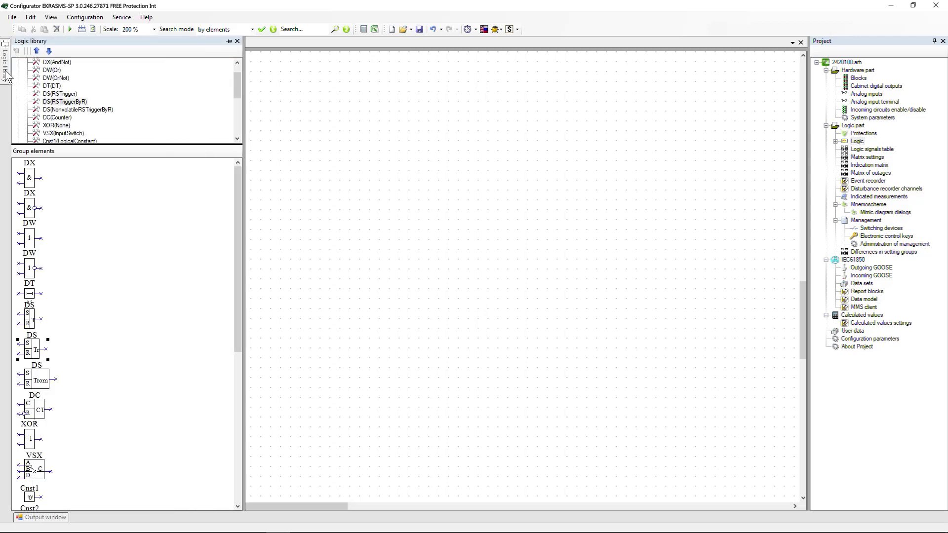
pyautogui.moveTo(31, 316); pyautogui.dragTo(312, 247)
pyautogui.moveTo(37, 351); pyautogui.dragTo(402, 262)
pyautogui.moveTo(38, 379); pyautogui.dragTo(515, 250)
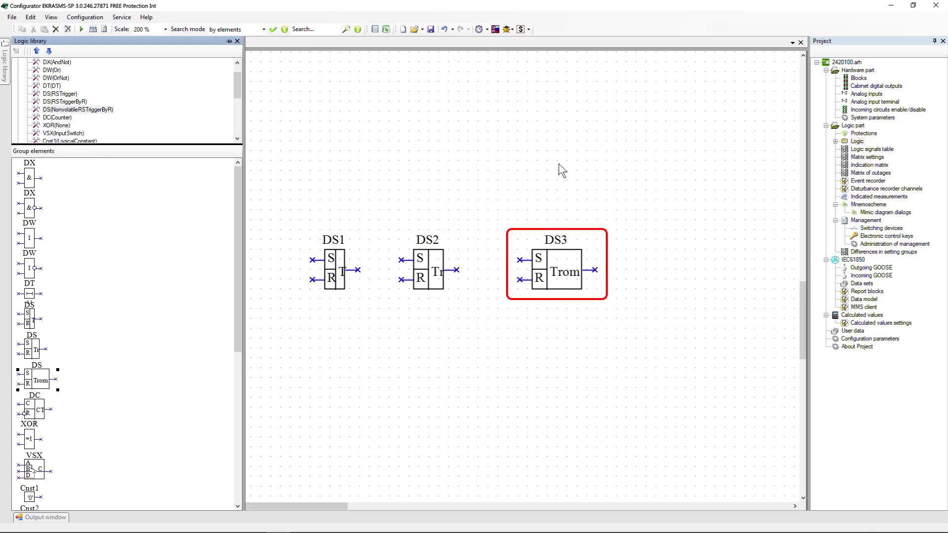
# - Delete all three trigger blocks and place an input switch block VSX1
pyautogui.click(558, 163)
pyautogui.hotkey('ctrl', 'a')
pyautogui.press('Delete')
pyautogui.moveTo(34, 469); pyautogui.dragTo(365, 289)
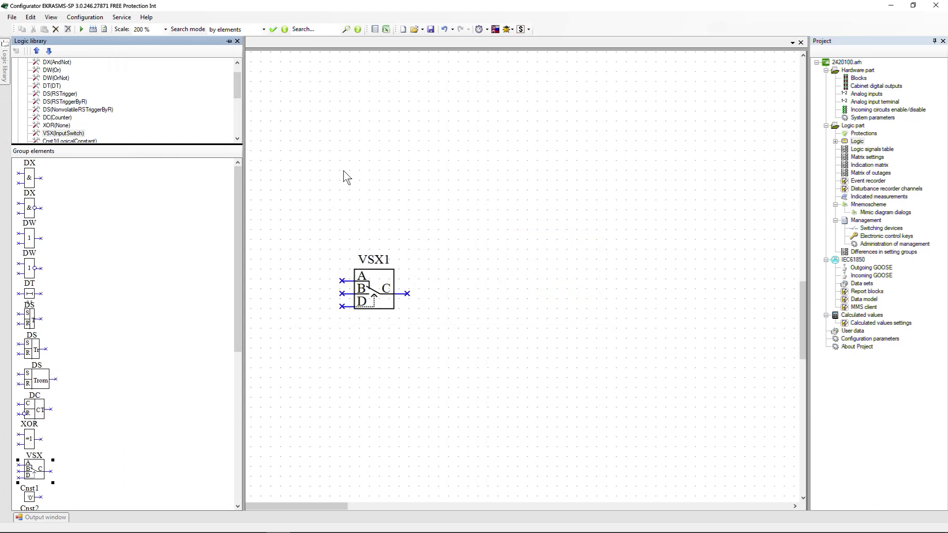
# - Delete VSX1 and place a DC1 counter block on the scheme in its place
pyautogui.moveTo(345, 177); pyautogui.dragTo(438, 329)
pyautogui.press('Delete')
pyautogui.moveTo(6, 74)
pyautogui.moveTo(33, 402); pyautogui.dragTo(298, 277)
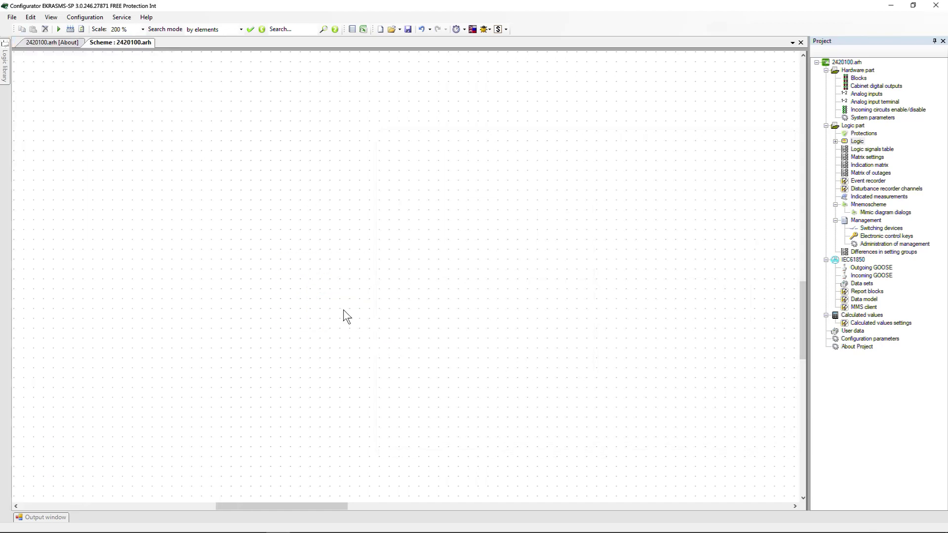
pyautogui.click(5, 62)
# - Place a TMOC1 monostable block, delete it, and put a TMOI1 interruptible monostable block in its place
pyautogui.scroll(-5, 124, 345)
pyautogui.moveTo(30, 438); pyautogui.dragTo(300, 300)
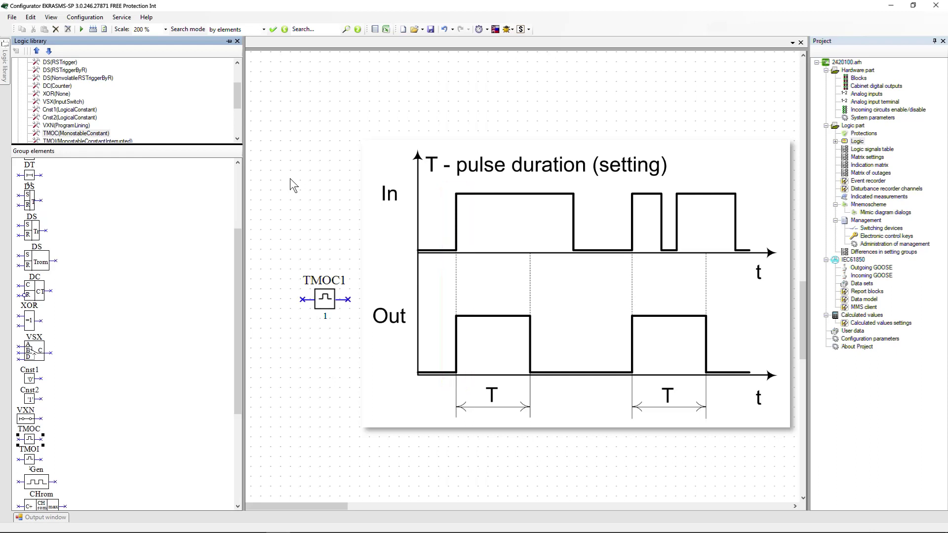
pyautogui.moveTo(276, 247); pyautogui.dragTo(374, 338)
pyautogui.press('Delete')
pyautogui.moveTo(5, 61)
pyautogui.moveTo(30, 458); pyautogui.dragTo(311, 297)
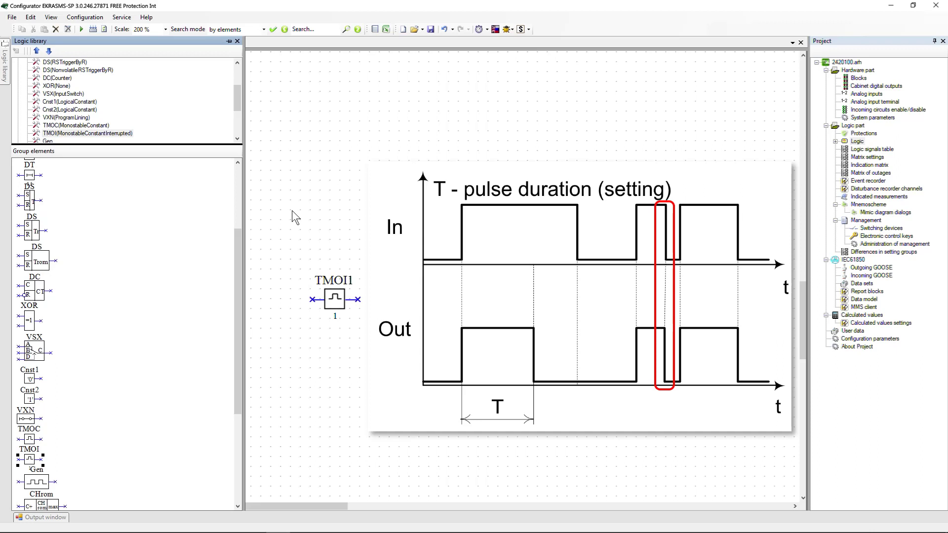
# - Swap TMOI1 for a Gen1 pulse generator, then replace Gen1 with a CHrom1 steps counter
pyautogui.moveTo(291, 210); pyautogui.dragTo(368, 313)
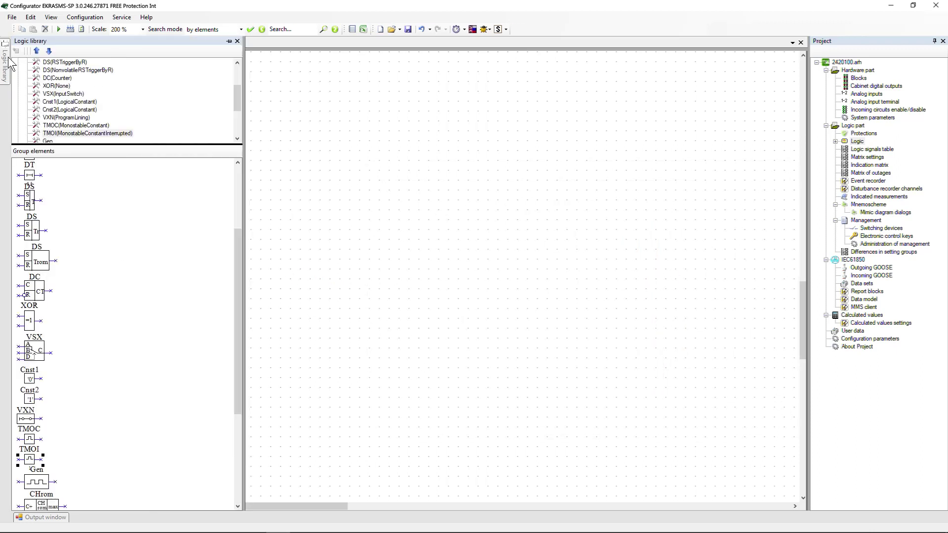
pyautogui.moveTo(36, 481); pyautogui.dragTo(292, 288)
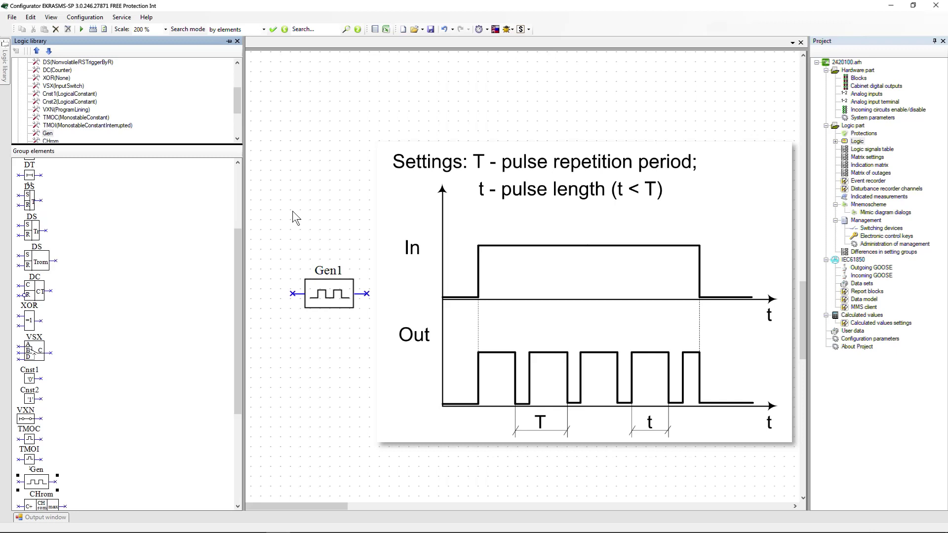
pyautogui.moveTo(292, 211); pyautogui.dragTo(407, 339)
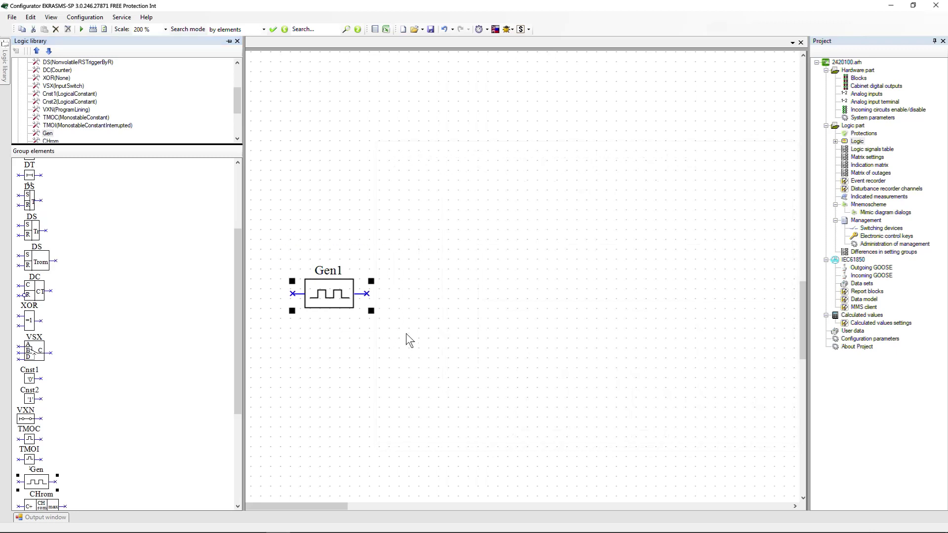
pyautogui.press('Delete')
pyautogui.scroll(-3, 43, 348)
pyautogui.moveTo(44, 349); pyautogui.dragTo(437, 269)
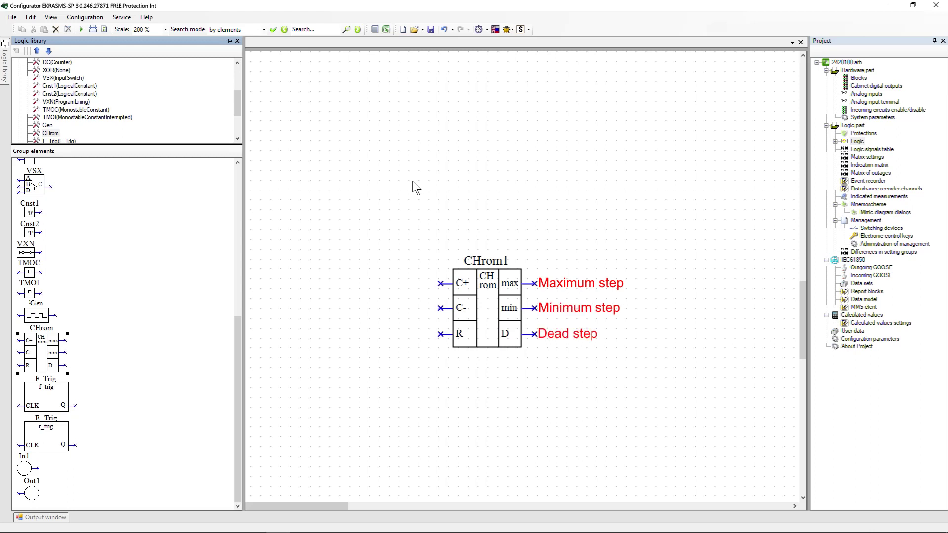
# - Set CHrom1 to maximum step 19, initial step 10 and dead levels 5,7,15
pyautogui.click(482, 296)
pyautogui.rightClick(482, 296)
pyautogui.click(499, 299)
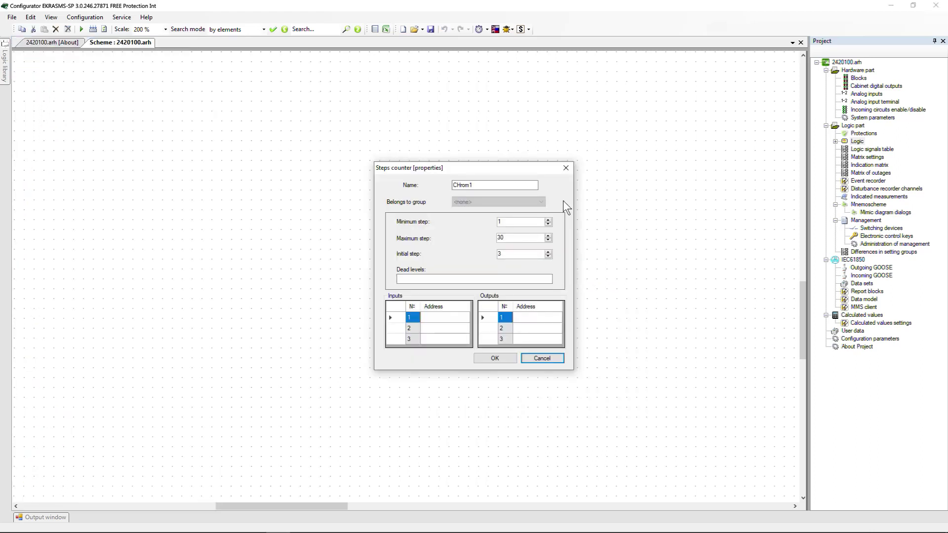
pyautogui.click(526, 223)
pyautogui.press('BackSpace')
pyautogui.press('BackSpace')
pyautogui.write('19')
pyautogui.press('BackSpace')
pyautogui.write('10')
pyautogui.click(492, 278)
pyautogui.write('5,7,15')
pyautogui.click(494, 357)
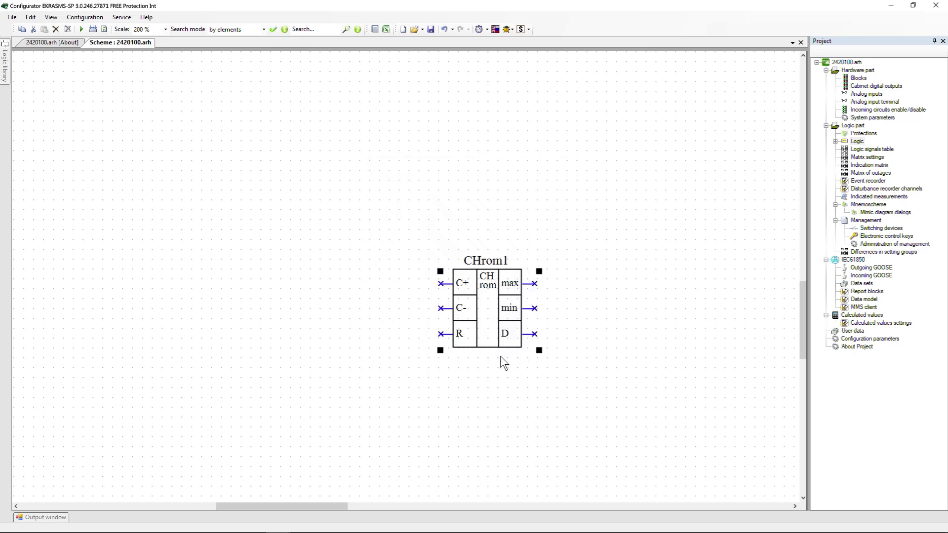
# - Delete CHrom1 and place F_Trig1 with R_Trig1 below it
pyautogui.press('Delete')
pyautogui.moveTo(6, 74)
pyautogui.moveTo(46, 395); pyautogui.dragTo(291, 220)
pyautogui.moveTo(60, 426); pyautogui.dragTo(291, 309)
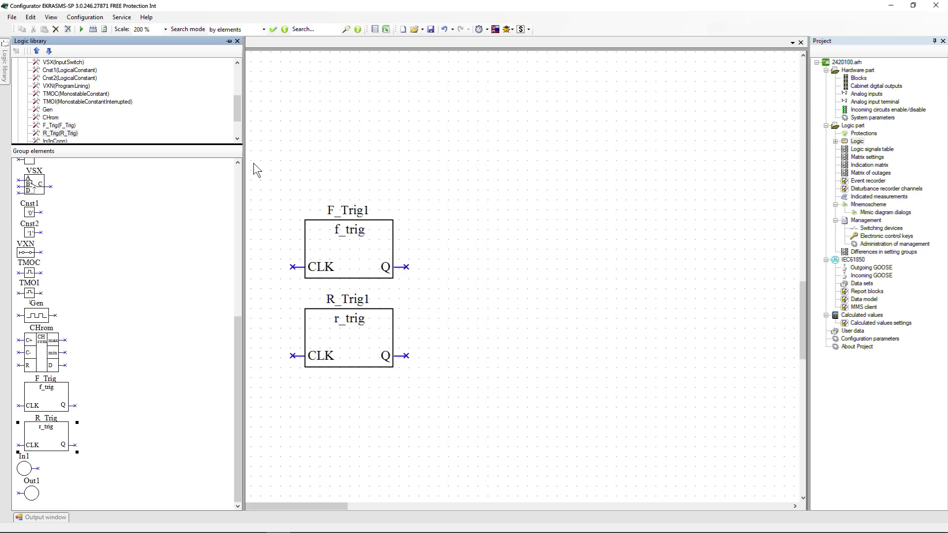
# - Delete both F_Trig1 and R_Trig1 trigger blocks from the scheme
pyautogui.moveTo(253, 163); pyautogui.dragTo(430, 407)
pyautogui.press('Delete')
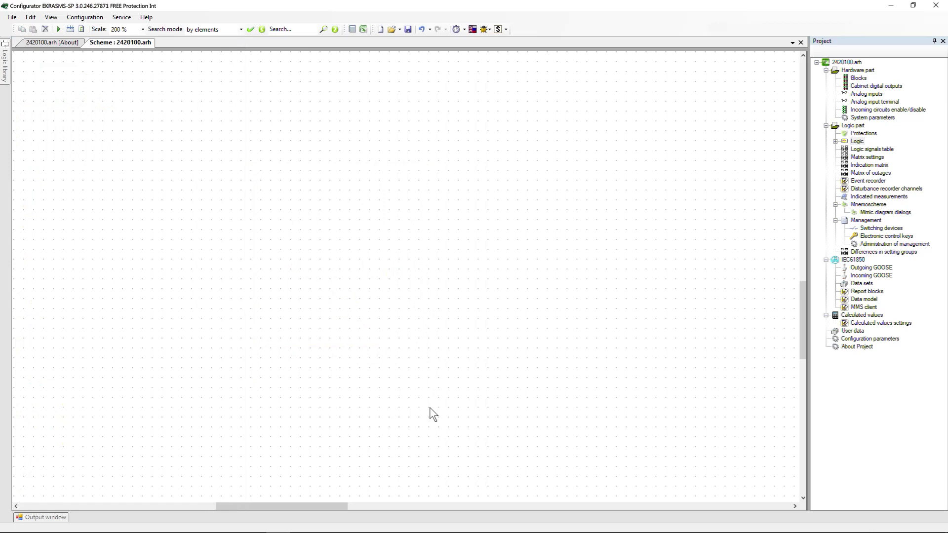
# - Place a DT1 delay block, change its delay from 0.5 to 1 second, and expand Logic
pyautogui.moveTo(5, 64)
pyautogui.moveTo(29, 294); pyautogui.dragTo(261, 273)
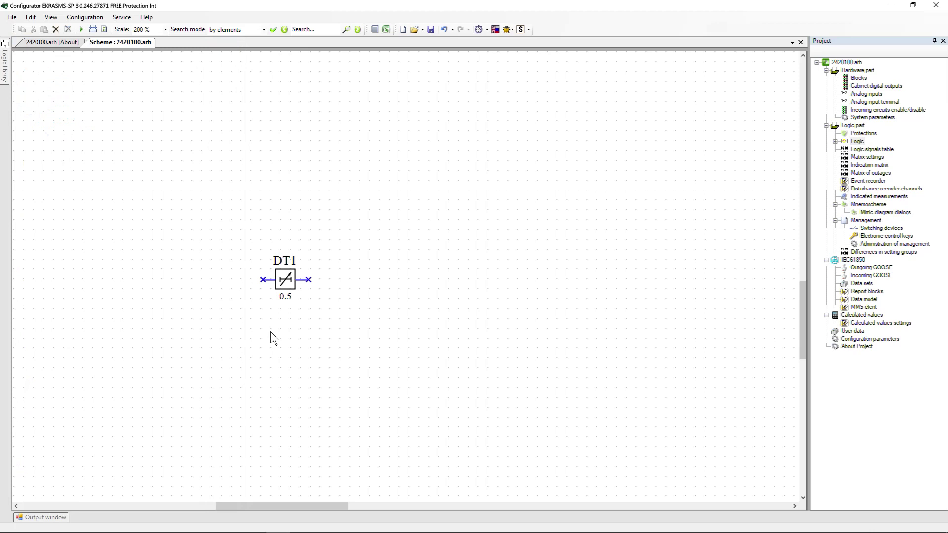
pyautogui.click(285, 281)
pyautogui.rightClick(280, 277)
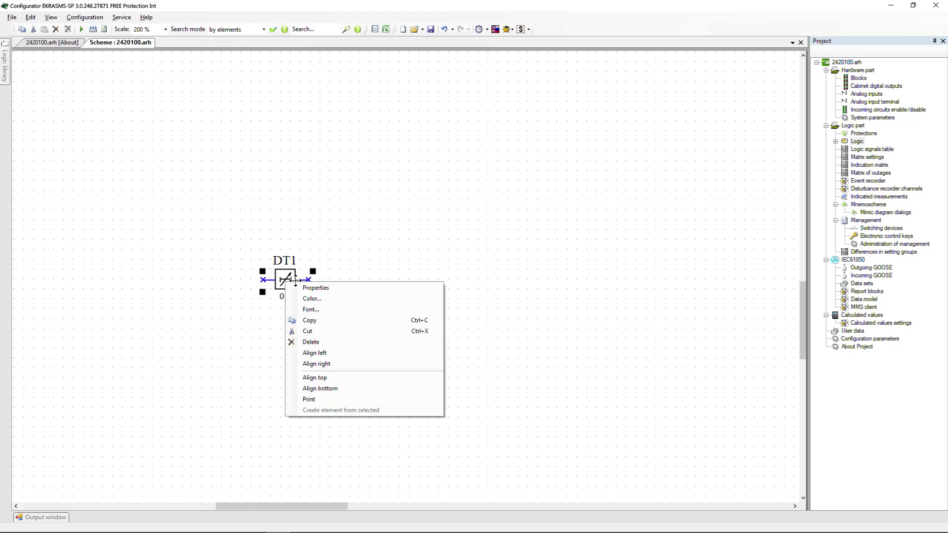
pyautogui.click(306, 288)
pyautogui.moveTo(458, 205); pyautogui.dragTo(421, 213)
pyautogui.write('1')
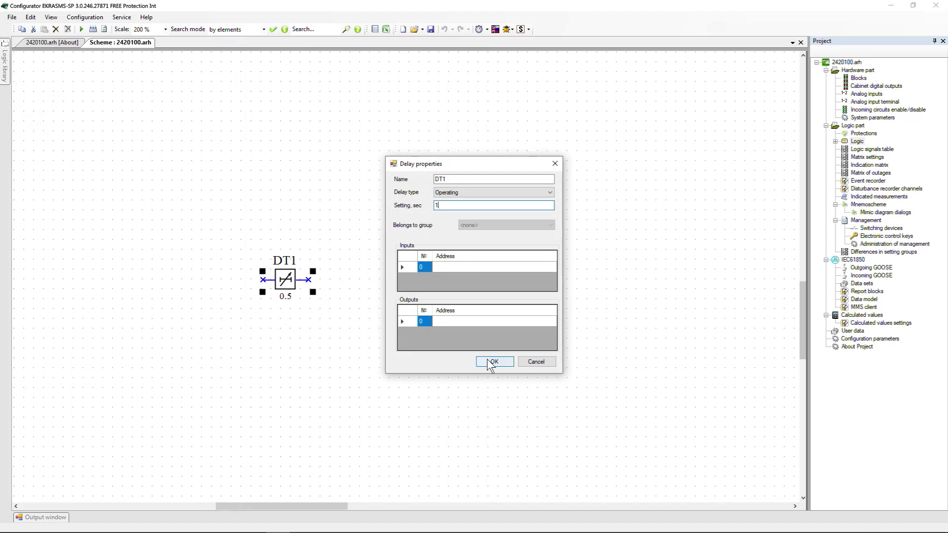
pyautogui.click(487, 360)
pyautogui.click(835, 141)
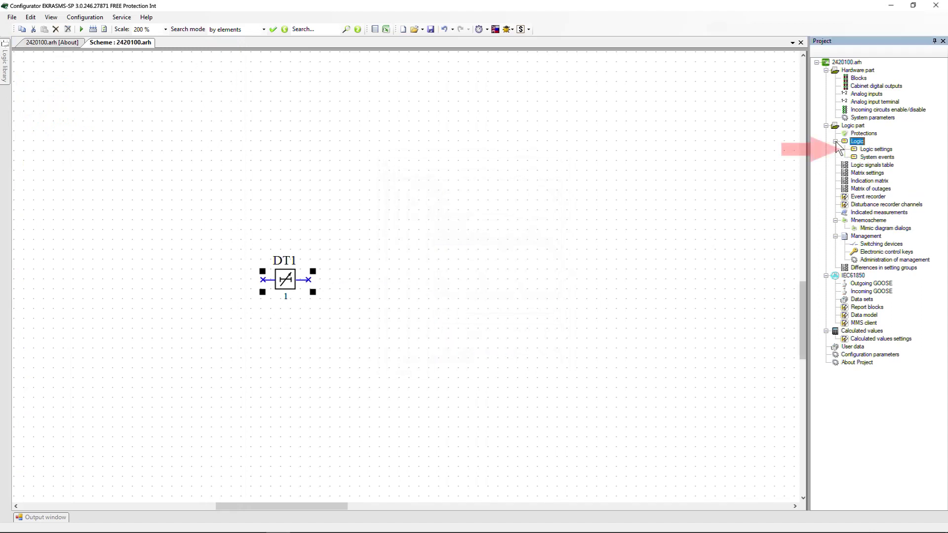
# - Open the project's Logic settings and look through the time delay, counter and pulse shaper tables
pyautogui.click(873, 150)
pyautogui.doubleClick(872, 151)
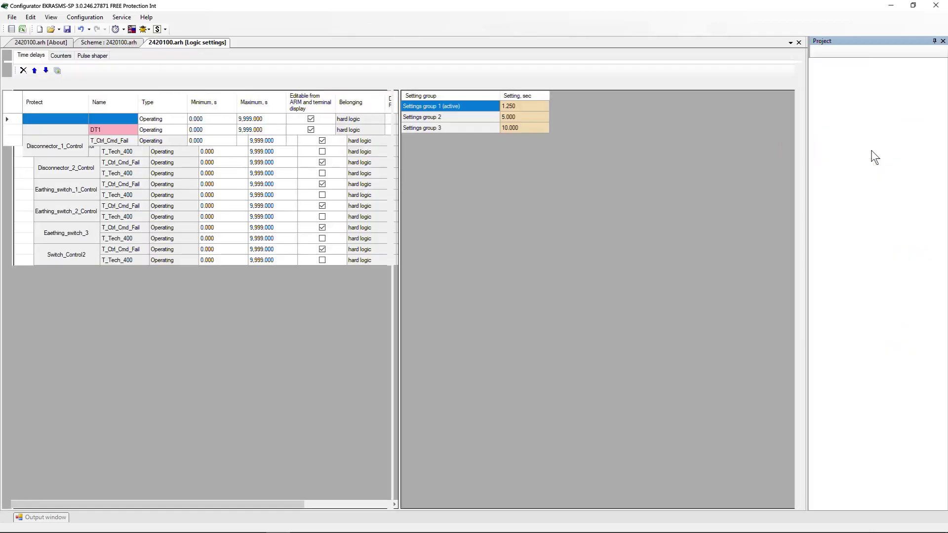
pyautogui.moveTo(394, 270); pyautogui.dragTo(558, 255)
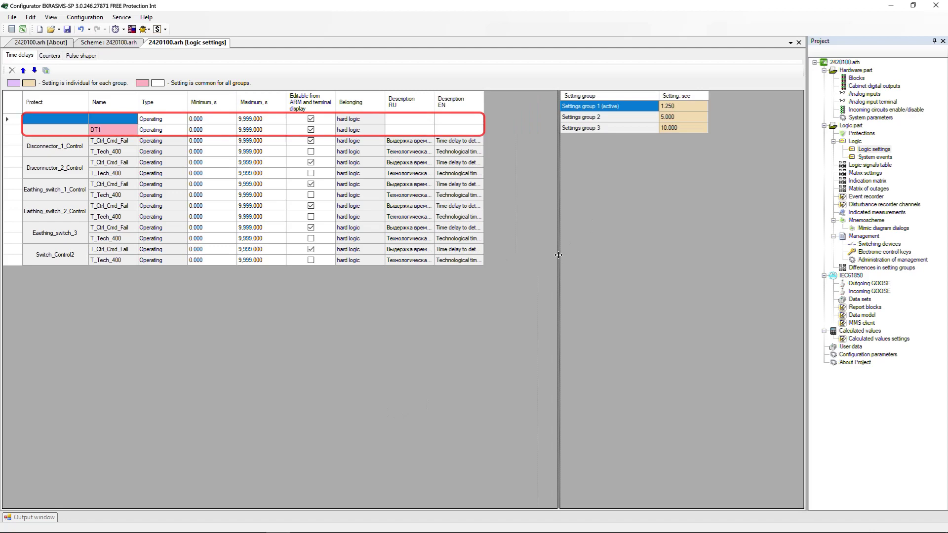
pyautogui.click(51, 56)
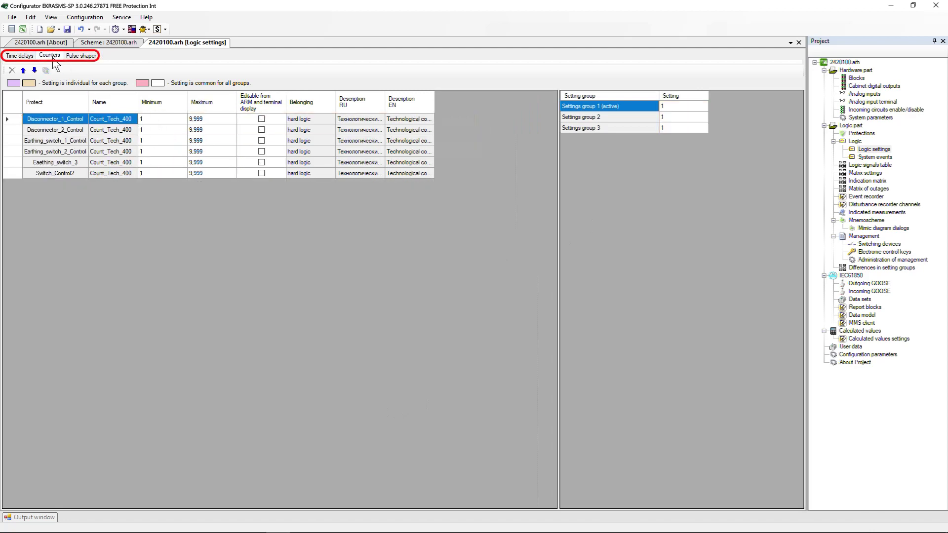
pyautogui.click(80, 57)
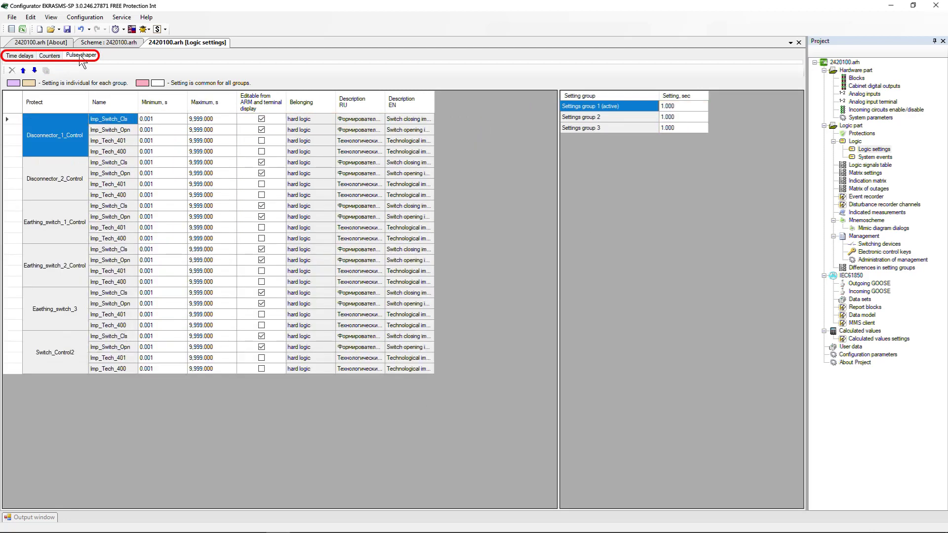
pyautogui.click(19, 56)
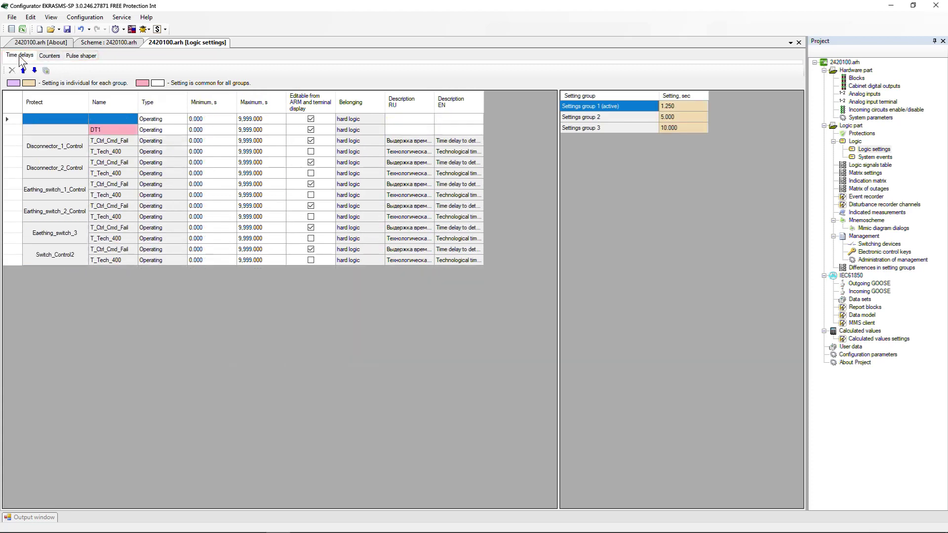
# - Set time delay DT1 to 2.000 s
pyautogui.click(127, 131)
pyautogui.click(677, 105)
pyautogui.write('2')
pyautogui.press('Return')
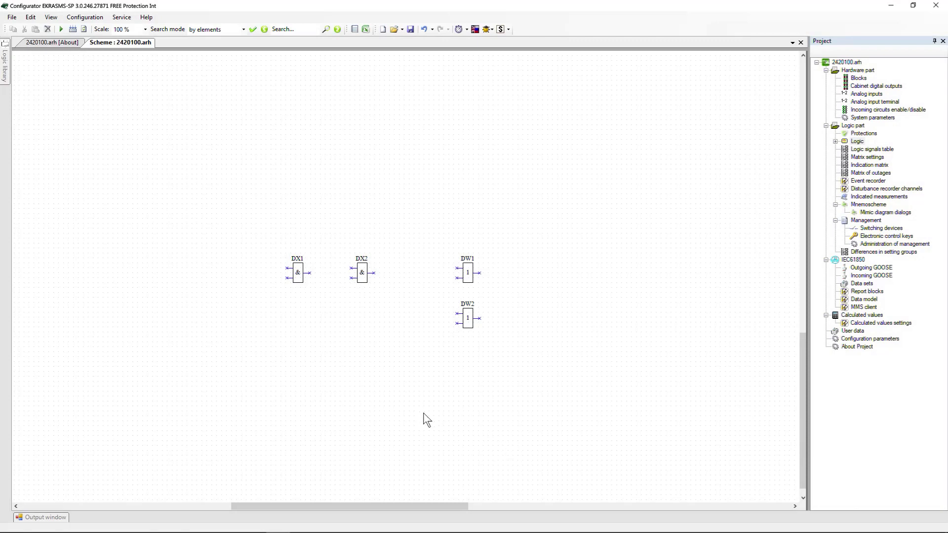
# - Wire DX1's output to DX2's input and give DX2's output the address Address_1
pyautogui.click(306, 284)
pyautogui.moveTo(309, 272); pyautogui.dragTo(351, 268)
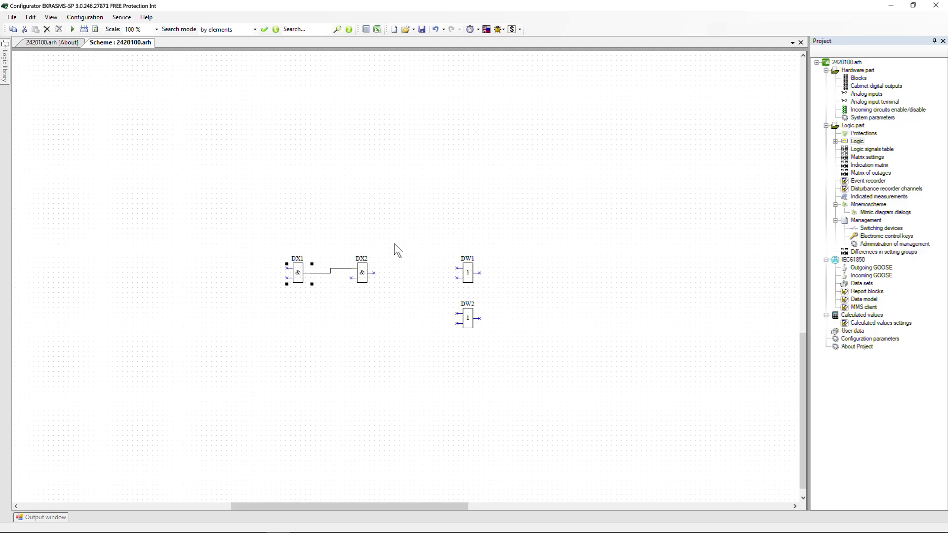
pyautogui.rightClick(362, 270)
pyautogui.click(378, 274)
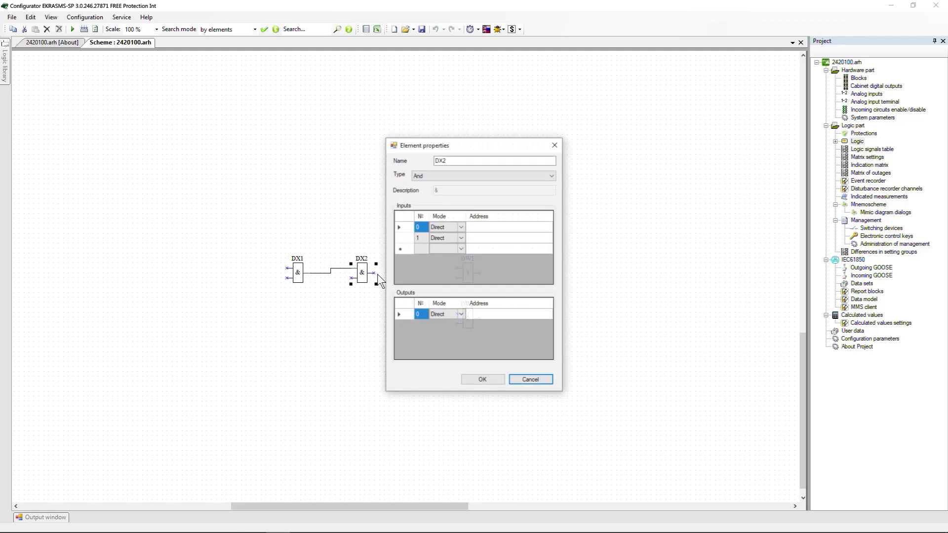
pyautogui.click(478, 313)
pyautogui.click(478, 313)
pyautogui.write('Address_1')
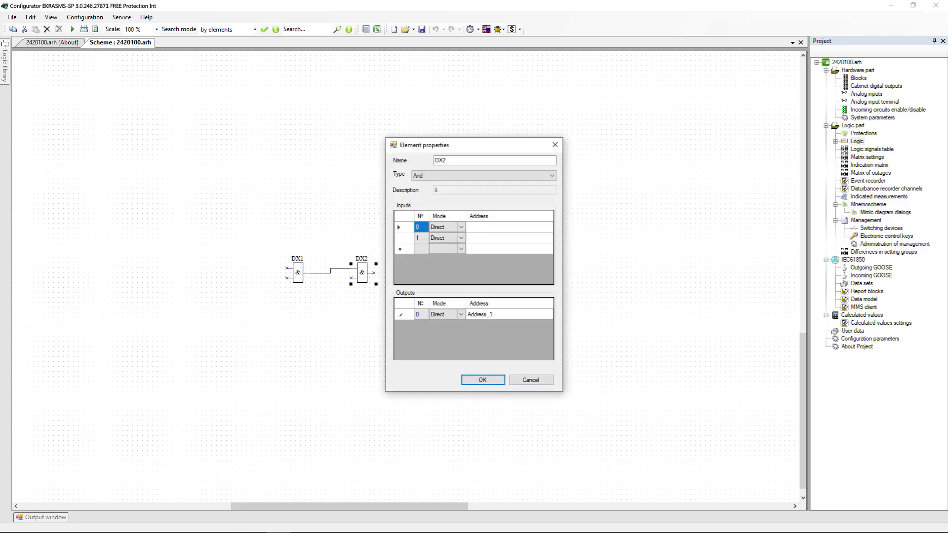
pyautogui.click(472, 379)
# - Assign Address_1 to DW1's first input in its element properties
pyautogui.rightClick(467, 272)
pyautogui.click(484, 278)
pyautogui.click(490, 227)
pyautogui.click(491, 227)
pyautogui.write('Address_1')
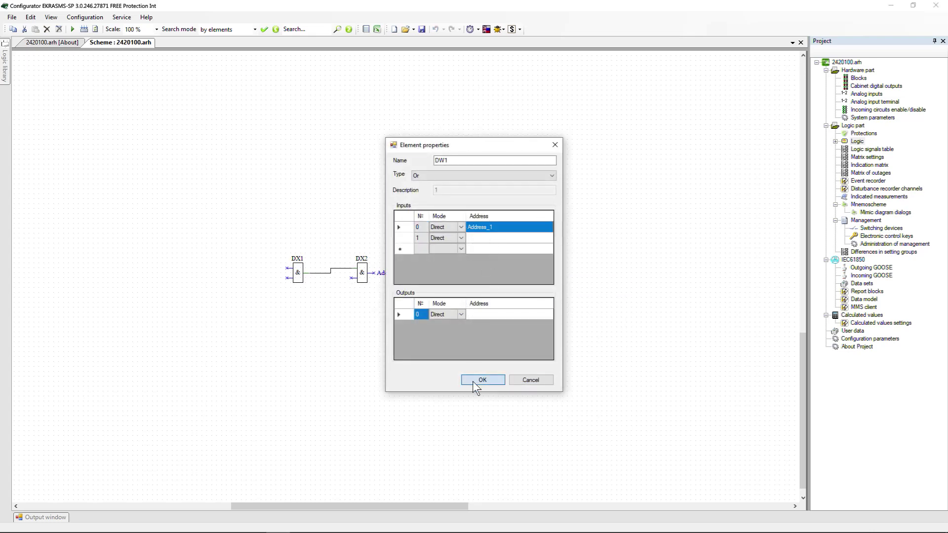
pyautogui.click(477, 380)
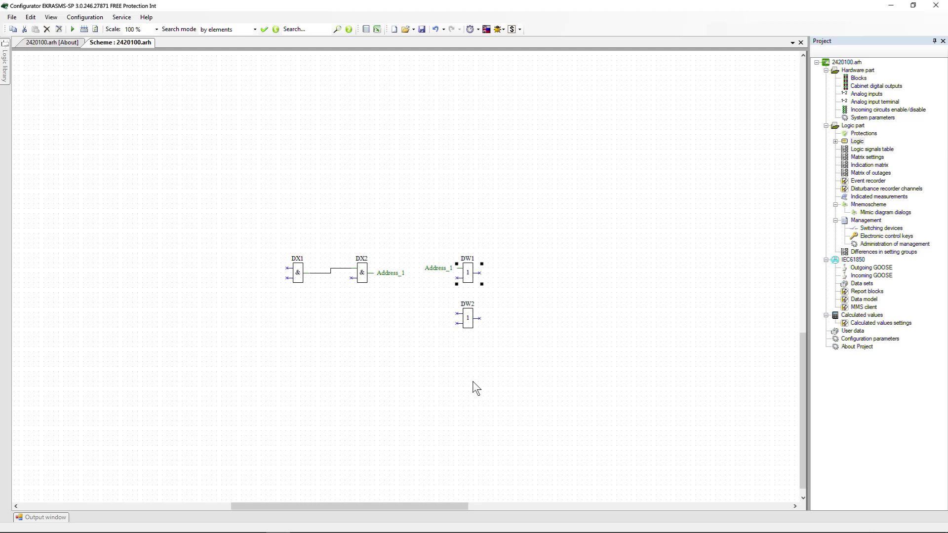
# - Copy DX2's Address_1 label onto DW2's upper input with Ctrl+Shift address copying
pyautogui.hotkey('ctrl', 'shift')
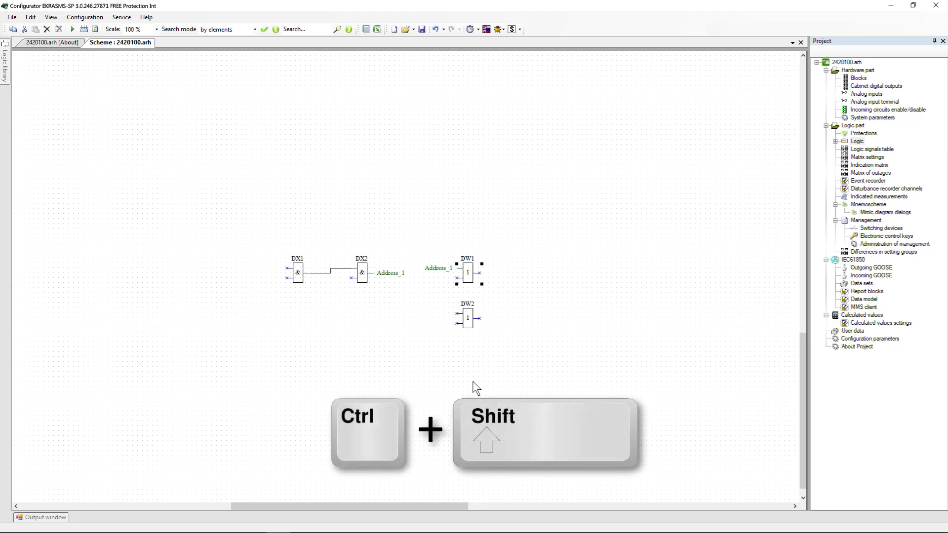
pyautogui.click(373, 279)
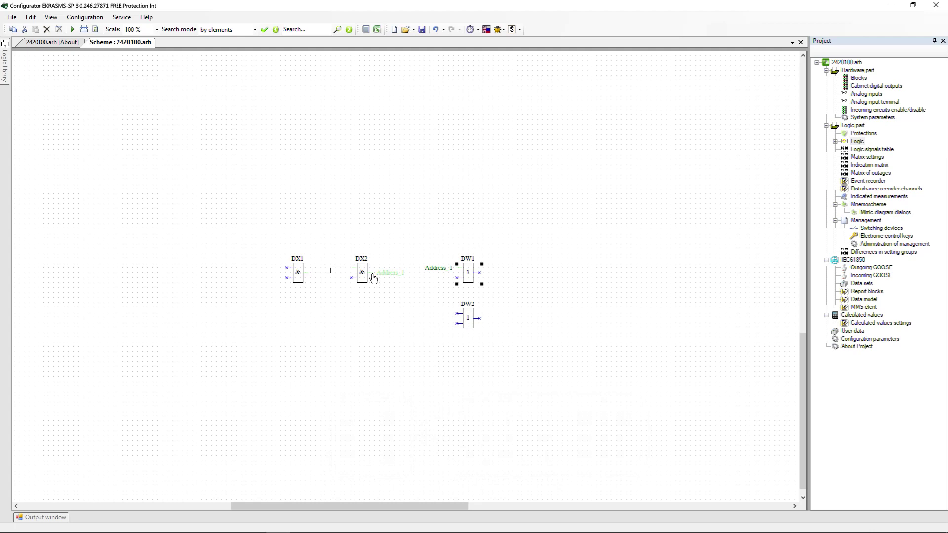
pyautogui.hotkey('ctrl', 'shift')
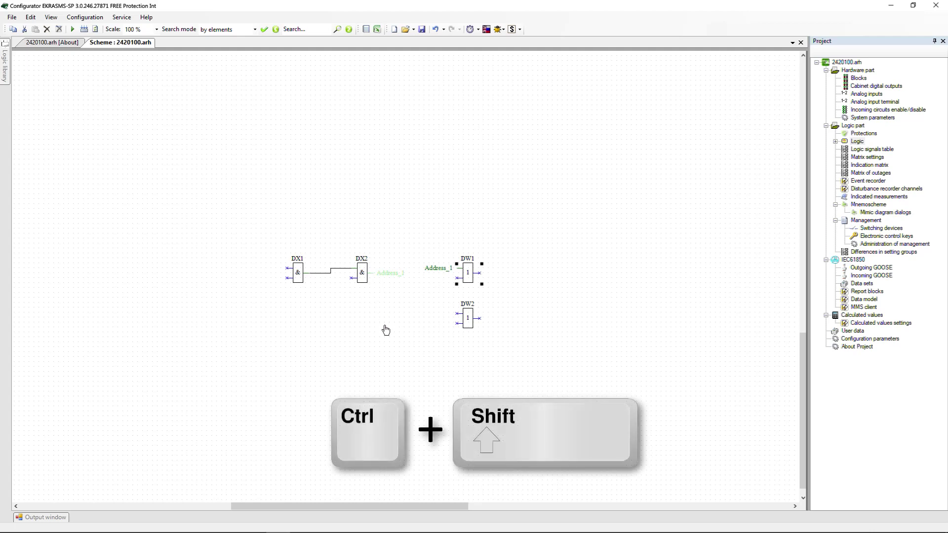
pyautogui.keyDown('ctrl'); pyautogui.keyDown('shift'); pyautogui.click(459, 315); pyautogui.keyUp('shift'); pyautogui.keyUp('ctrl')
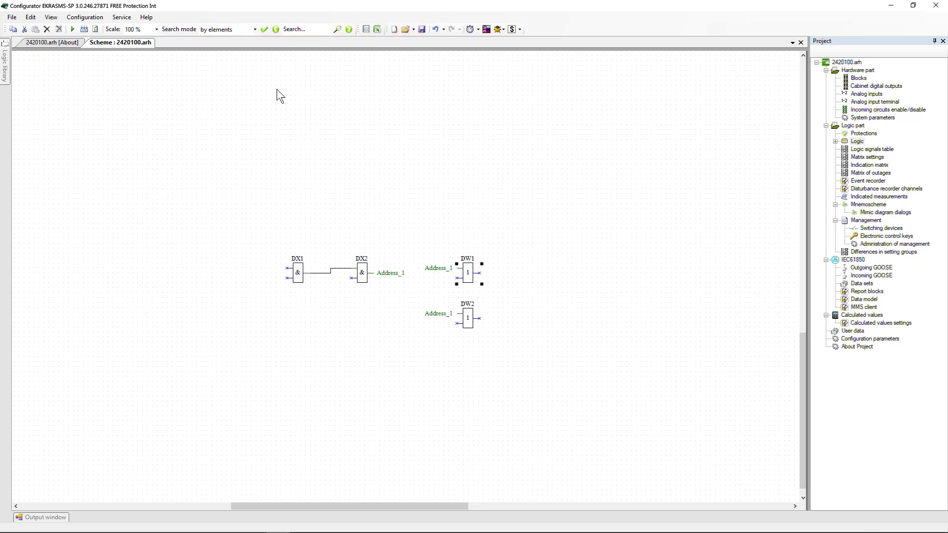
pyautogui.click(253, 30)
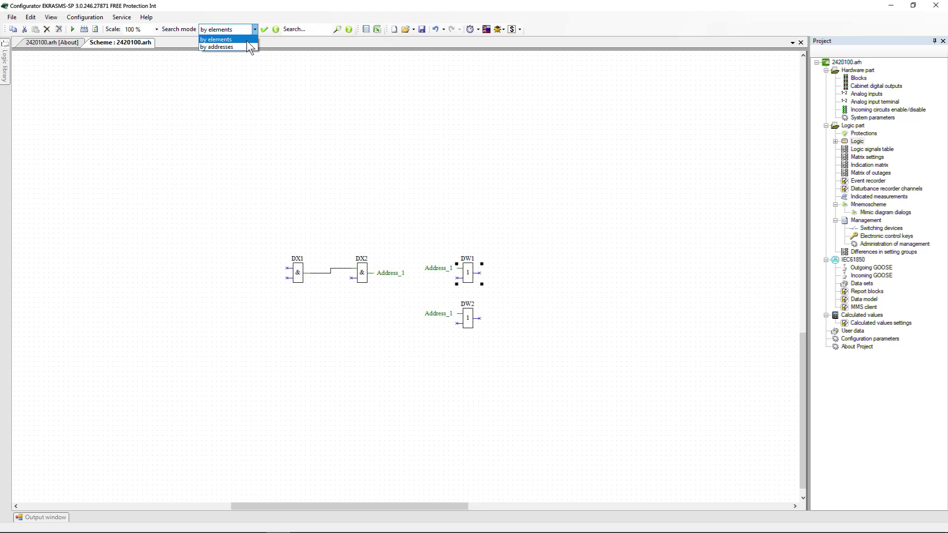
# - Set the search to 'by addresses' with Full match and the term Address_1
pyautogui.click(245, 46)
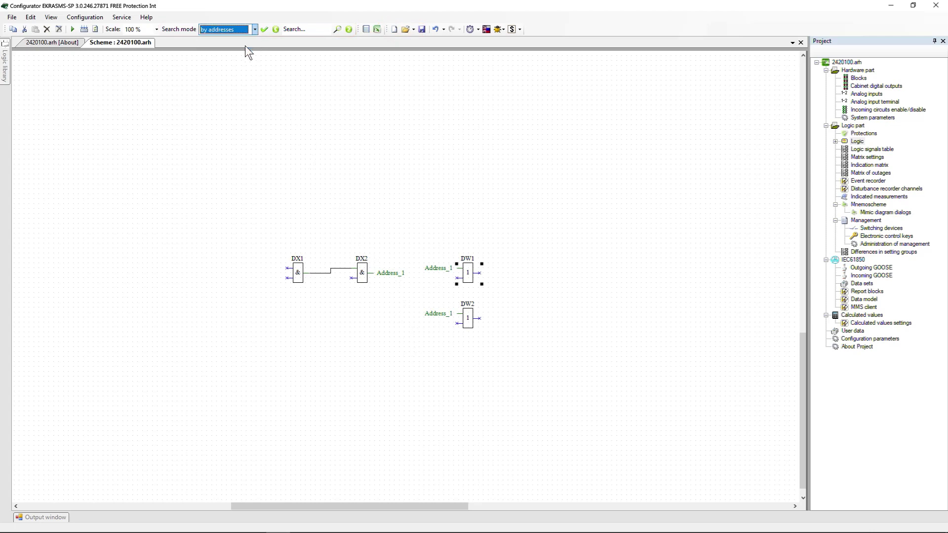
pyautogui.click(265, 30)
pyautogui.click(303, 29)
pyautogui.write('Address_1')
# - Find Address_1 and step through DX2, DW1 and DW2 occurrences and back
pyautogui.click(337, 29)
pyautogui.click(348, 29)
pyautogui.click(349, 30)
pyautogui.click(276, 30)
pyautogui.click(275, 29)
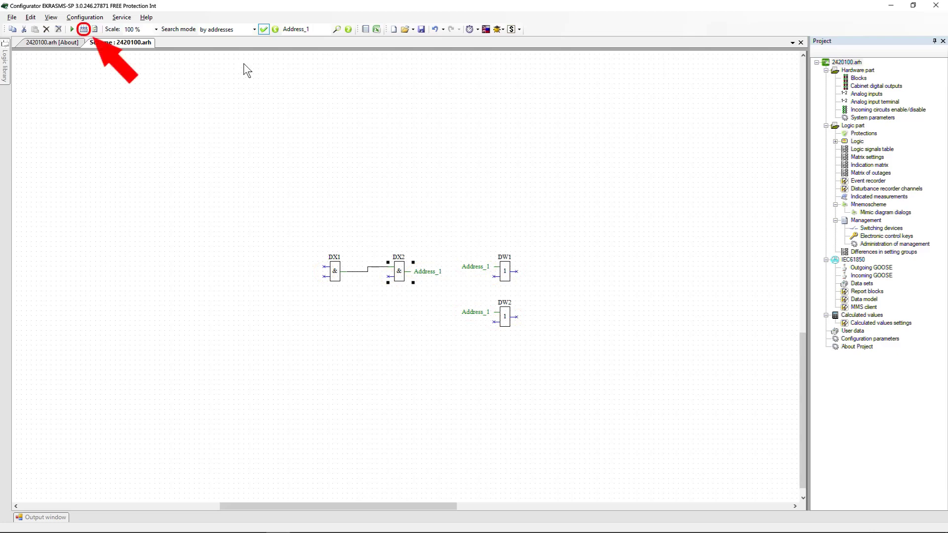
# - Compile the logic, dismiss the failure message and check DX1's unused inputs In0 and In1
pyautogui.click(84, 29)
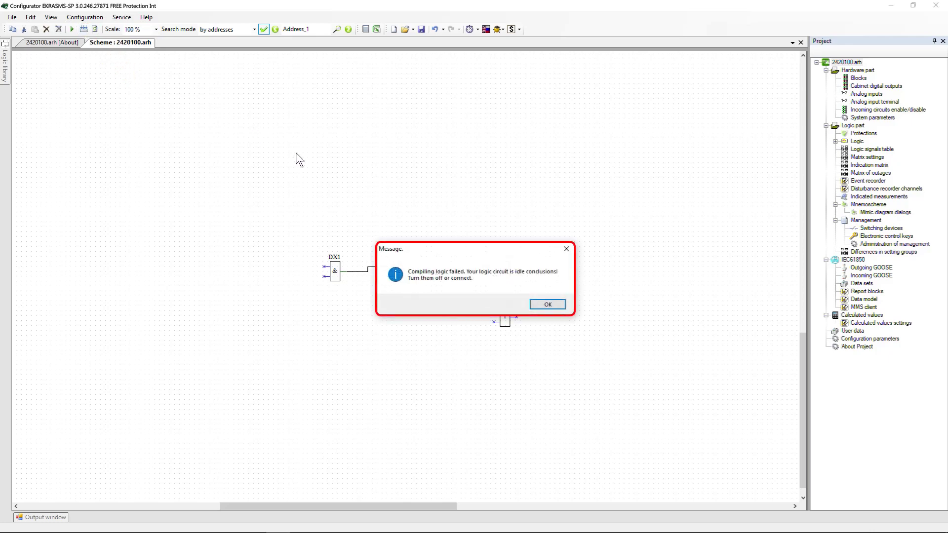
pyautogui.click(545, 304)
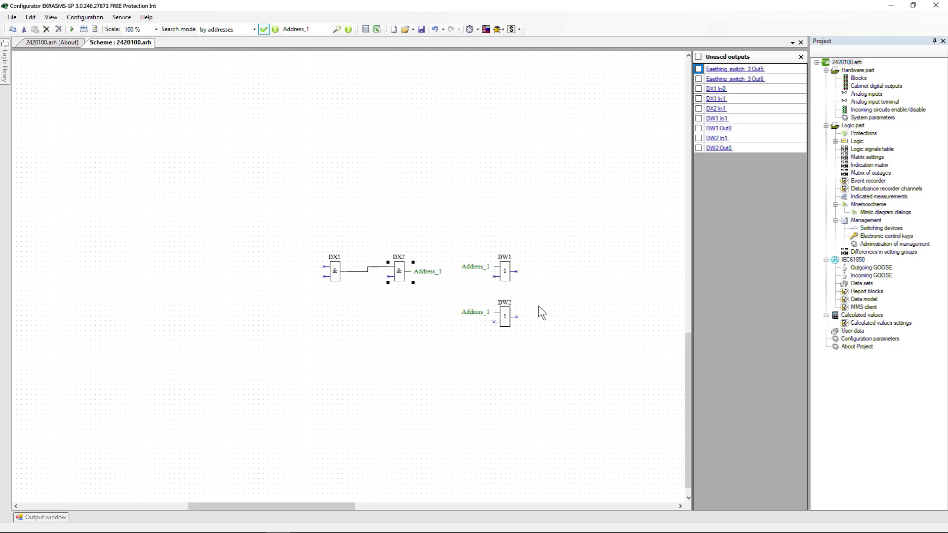
pyautogui.click(716, 89)
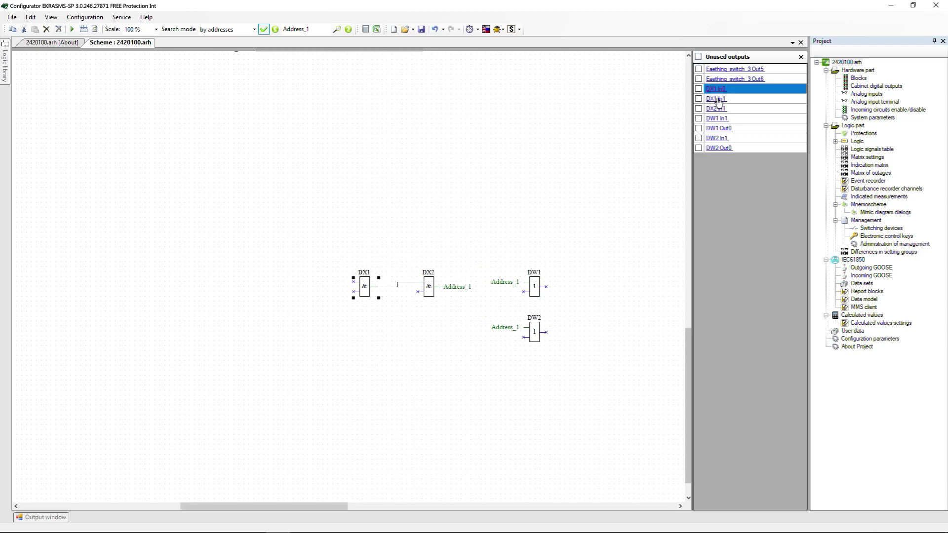
pyautogui.click(718, 99)
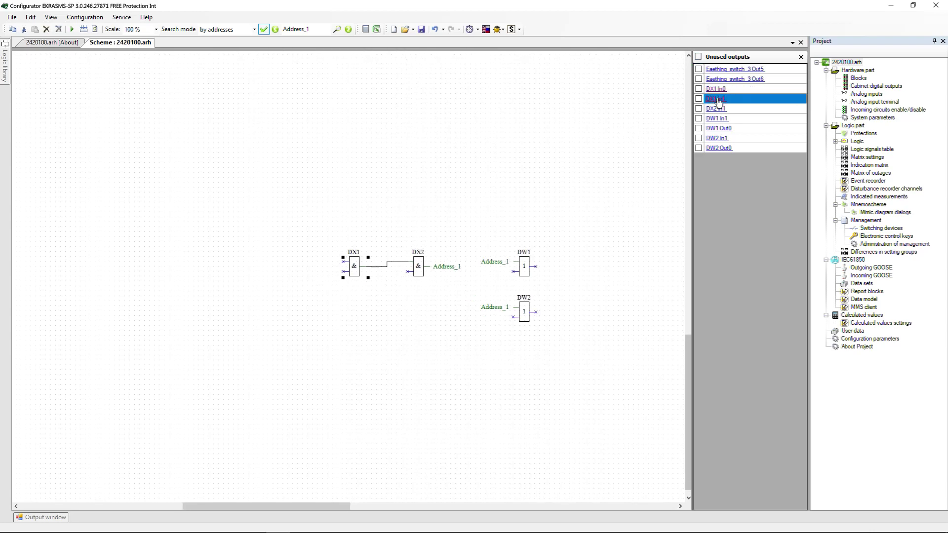
# - Tick Eaething_switch_3's unused outputs Out5 and Out6 to switch them off
pyautogui.click(731, 70)
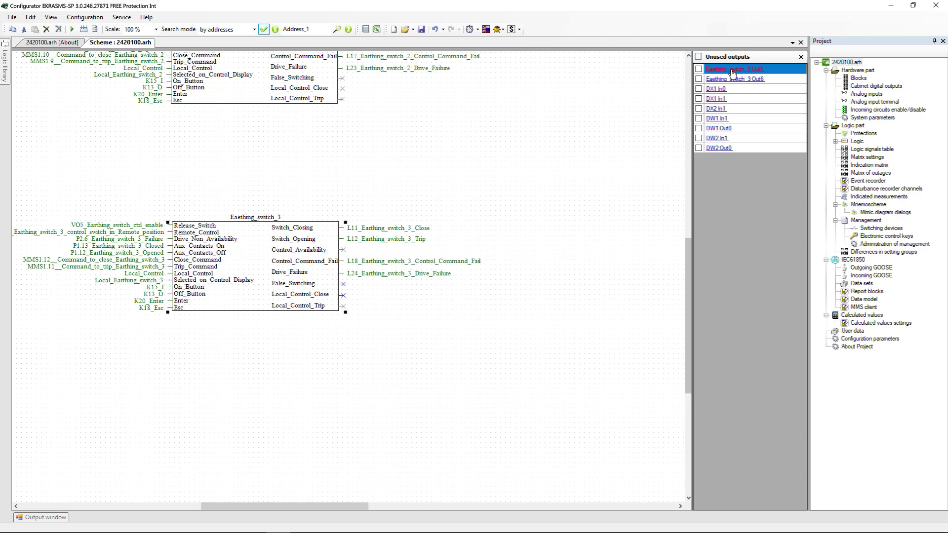
pyautogui.click(698, 69)
pyautogui.click(713, 79)
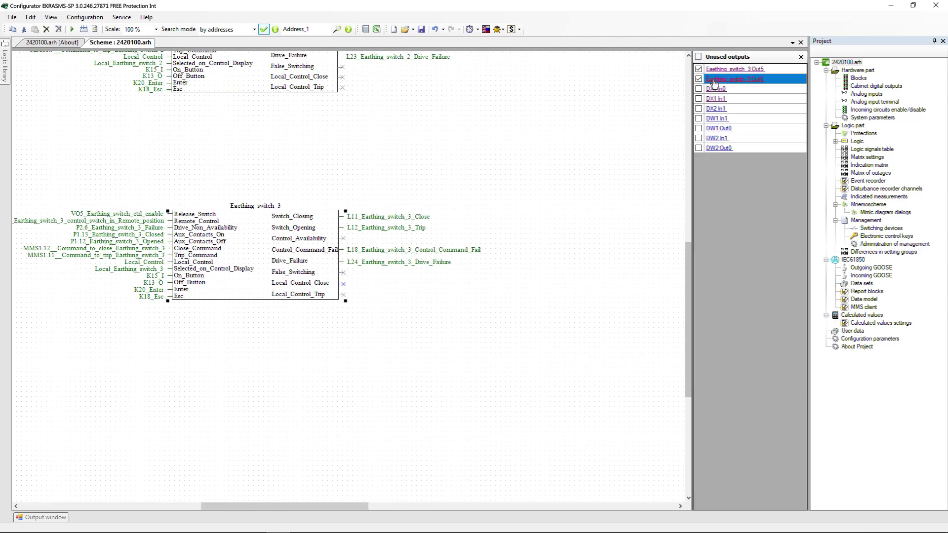
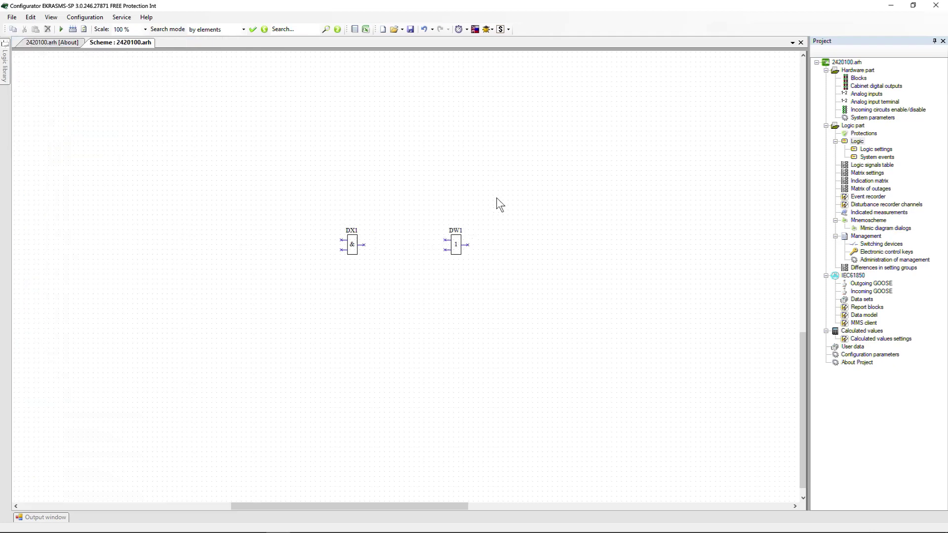
# - Add a third and a fourth input to the AND block DX1
pyautogui.rightClick(354, 247)
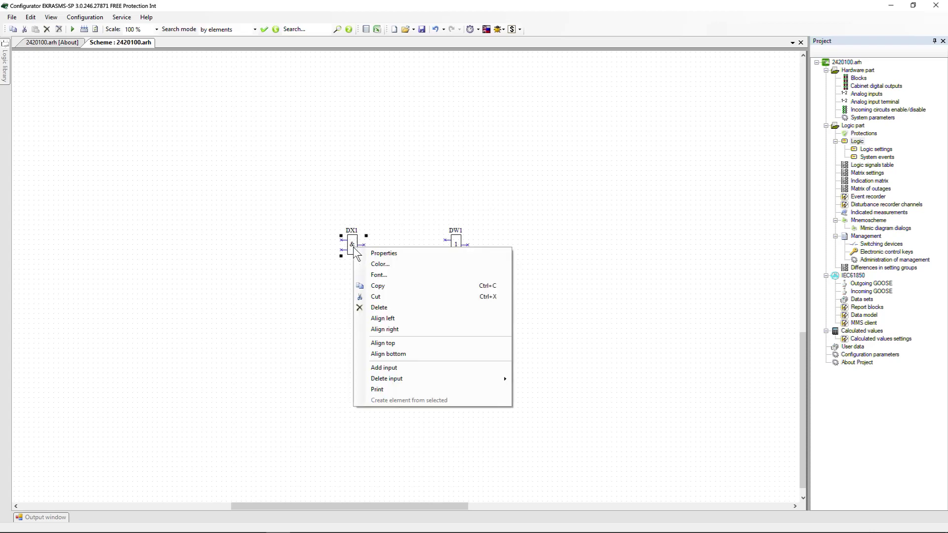
pyautogui.click(380, 367)
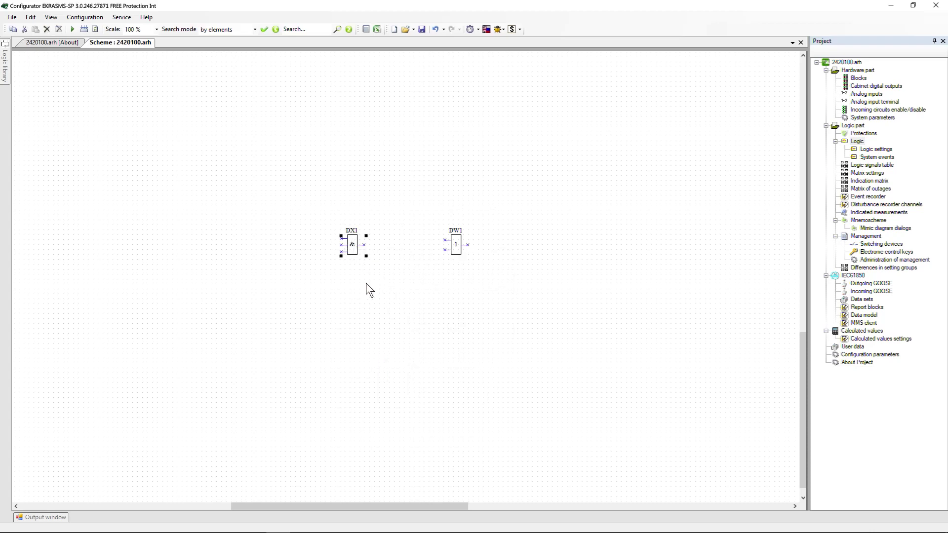
pyautogui.rightClick(355, 248)
pyautogui.click(386, 368)
# - Set the Mode of DX1's inputs 1 and 3 to Inverse
pyautogui.rightClick(353, 245)
pyautogui.click(383, 250)
pyautogui.click(446, 238)
pyautogui.click(460, 238)
pyautogui.click(439, 247)
pyautogui.click(461, 259)
pyautogui.click(440, 268)
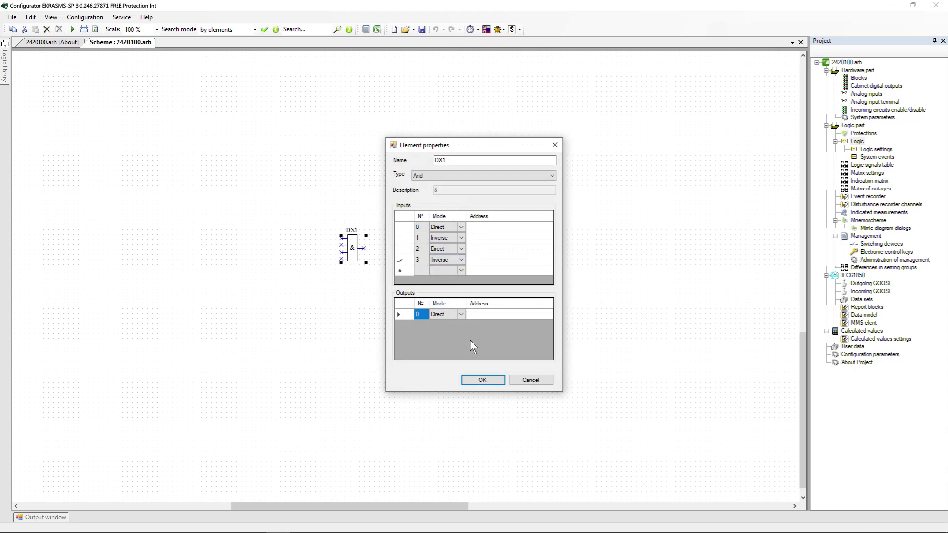
pyautogui.click(481, 380)
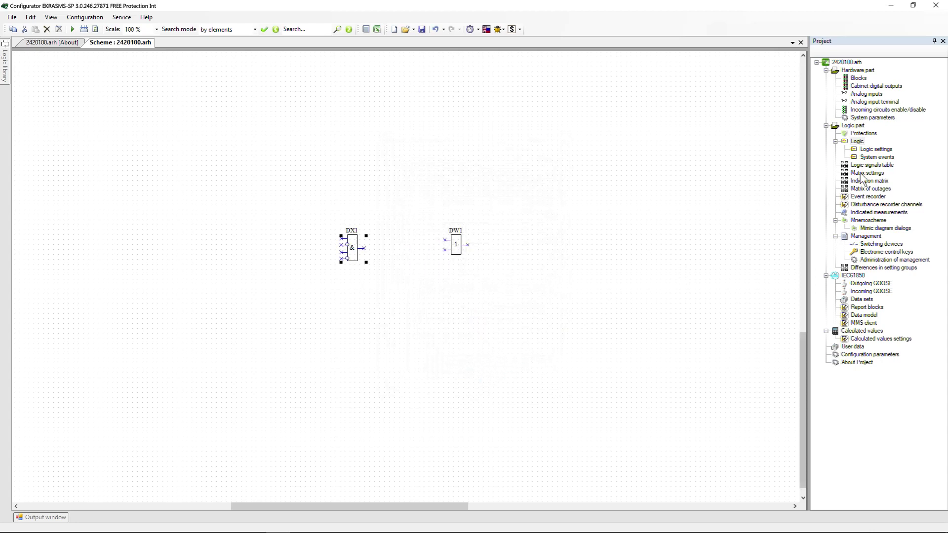
pyautogui.click(875, 166)
# - Copy the four disconnector signal addresses from rows 41-44 of the Logic signals table
pyautogui.doubleClick(876, 169)
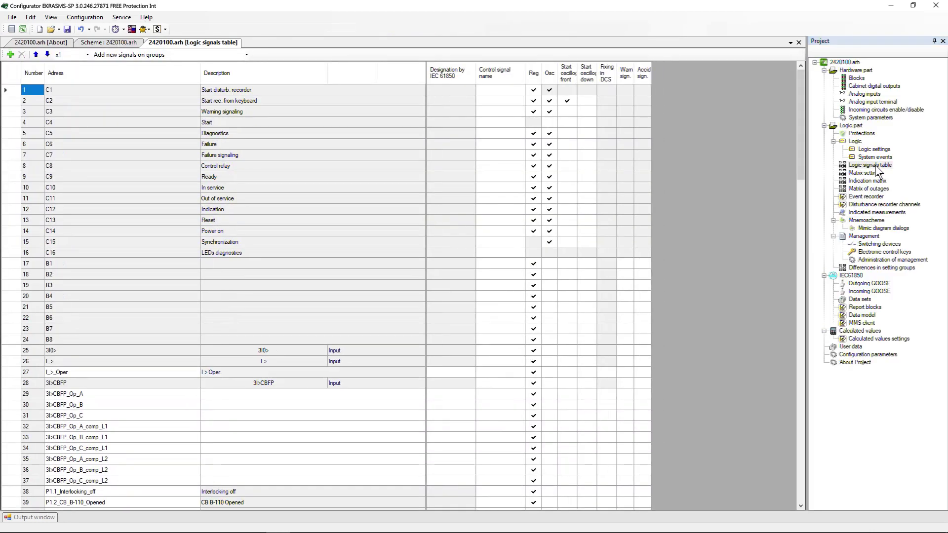
pyautogui.scroll(-7, 801, 506)
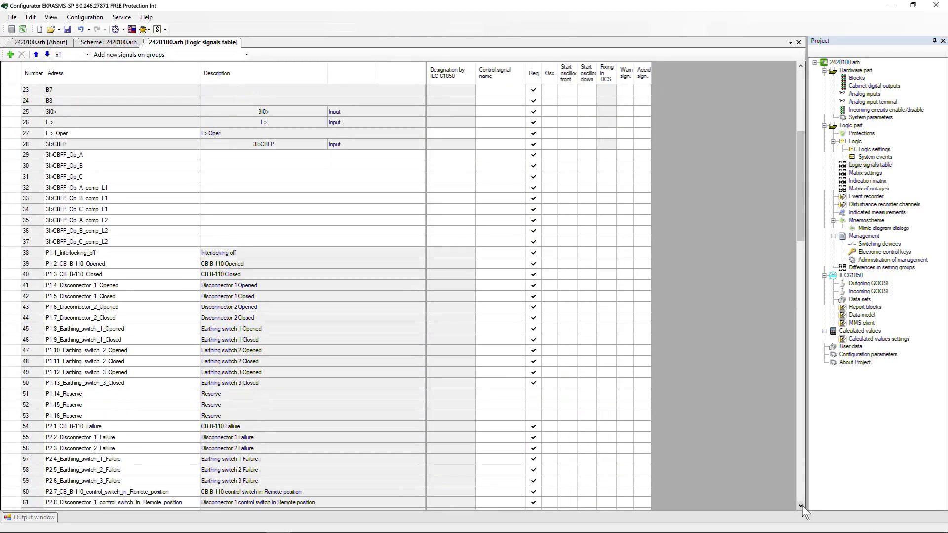
pyautogui.moveTo(90, 287); pyautogui.dragTo(88, 315)
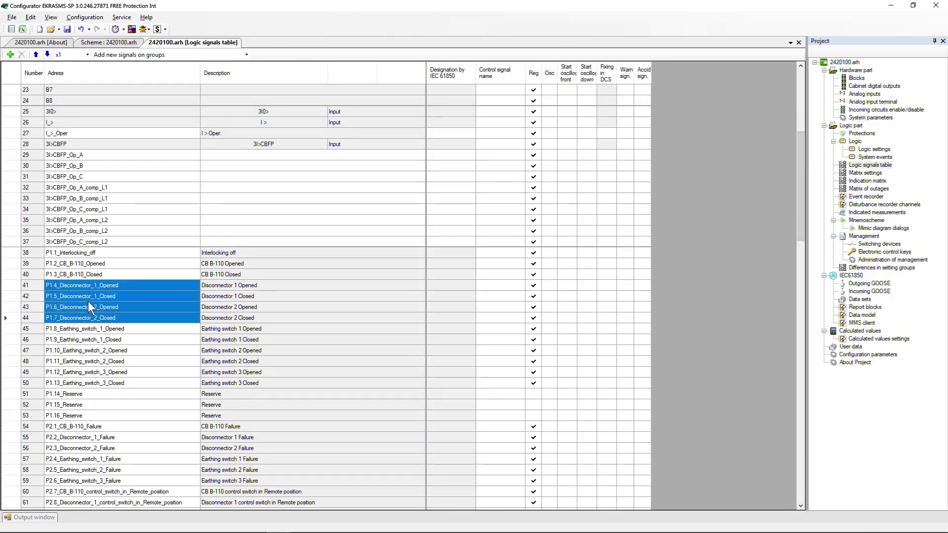
pyautogui.rightClick(88, 285)
pyautogui.click(119, 388)
# - Paste the disconnector addresses into DX1's input Address cells and wire DX1's output to DW1
pyautogui.click(109, 43)
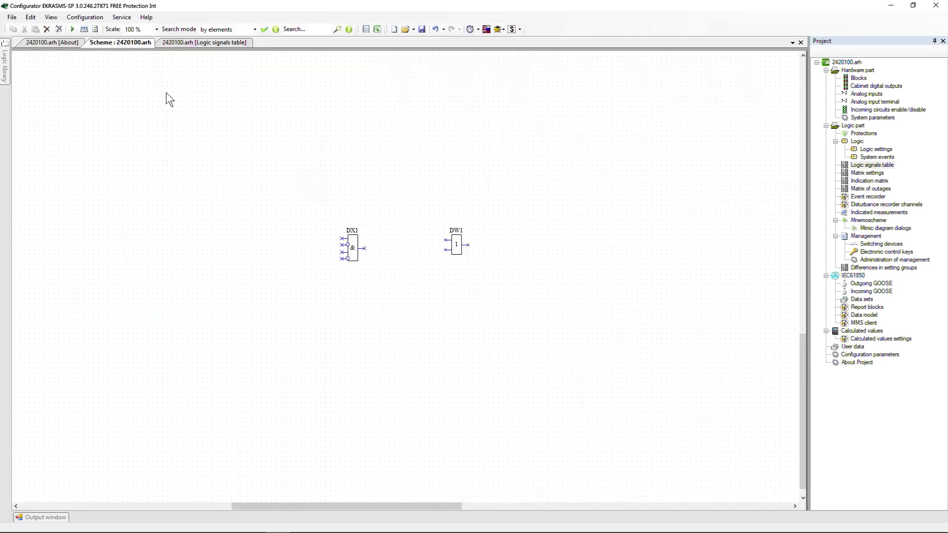
pyautogui.rightClick(352, 253)
pyautogui.click(375, 257)
pyautogui.click(478, 227)
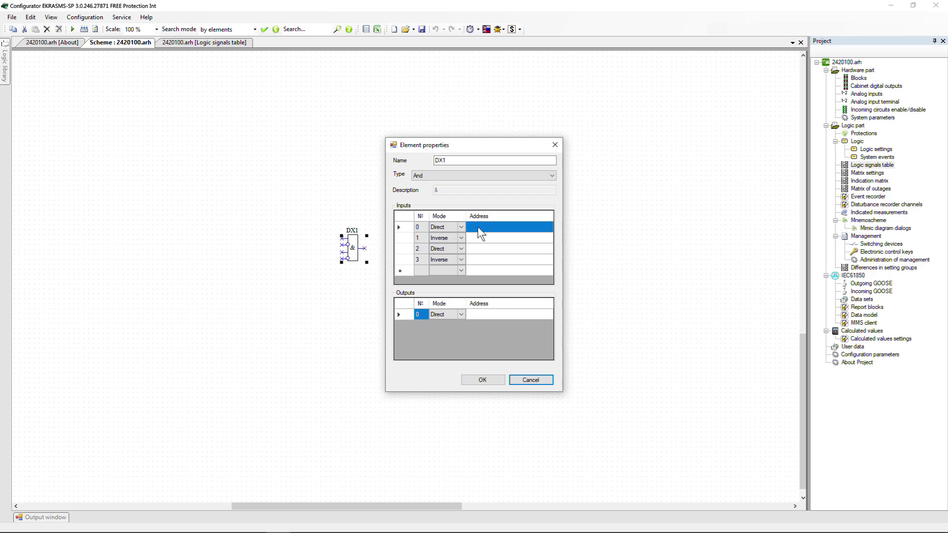
pyautogui.hotkey('ctrl', 'v')
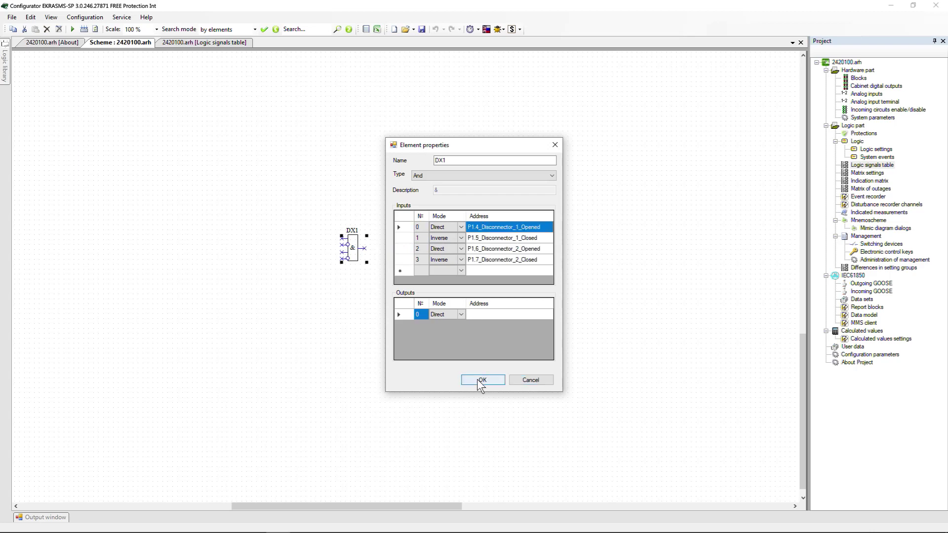
pyautogui.click(482, 379)
pyautogui.moveTo(366, 248); pyautogui.dragTo(448, 256)
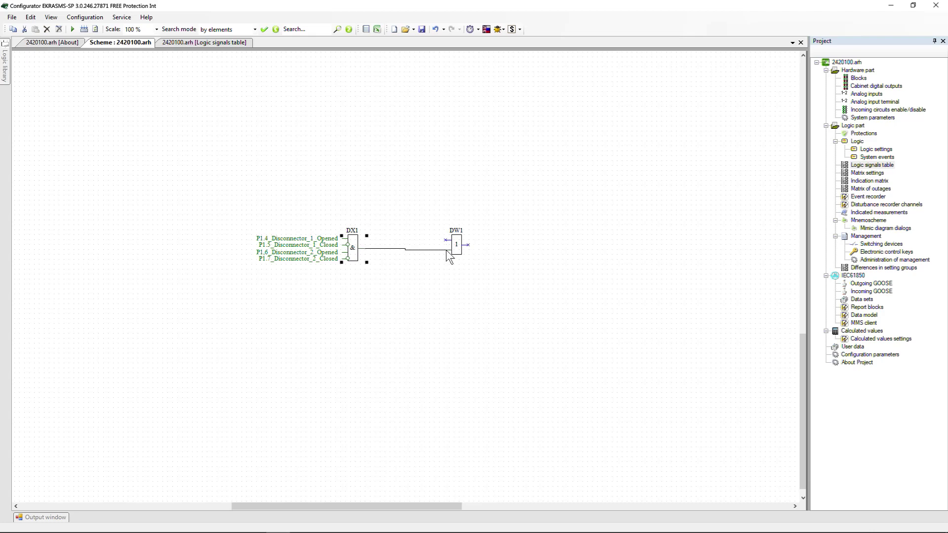
pyautogui.click(185, 41)
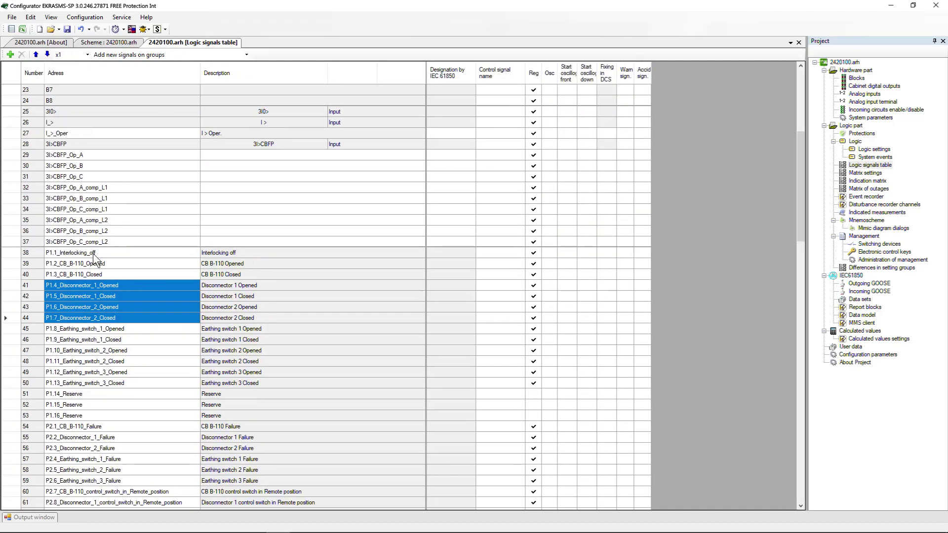
# - Set DW1's input 0 address to P1.1_Interlocking_off from row 38
pyautogui.rightClick(92, 253)
pyautogui.click(138, 340)
pyautogui.click(108, 43)
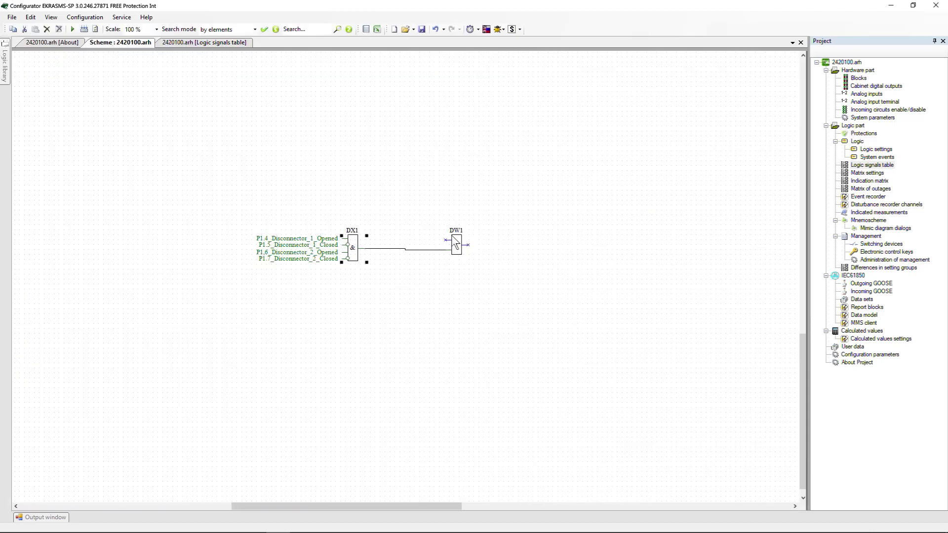
pyautogui.doubleClick(456, 244)
pyautogui.click(475, 227)
pyautogui.hotkey('ctrl', 'v')
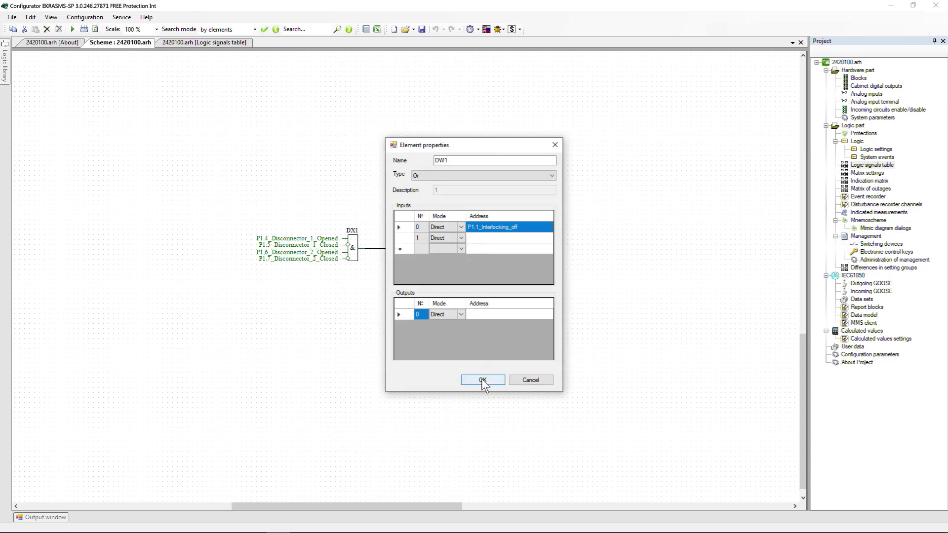
pyautogui.click(481, 378)
# - Set DW1's output address to Earthing_switch2_ctrl_enable
pyautogui.rightClick(455, 244)
pyautogui.click(486, 250)
pyautogui.click(479, 312)
pyautogui.click(479, 313)
pyautogui.write('Earthing_switch2_ctrl_enable')
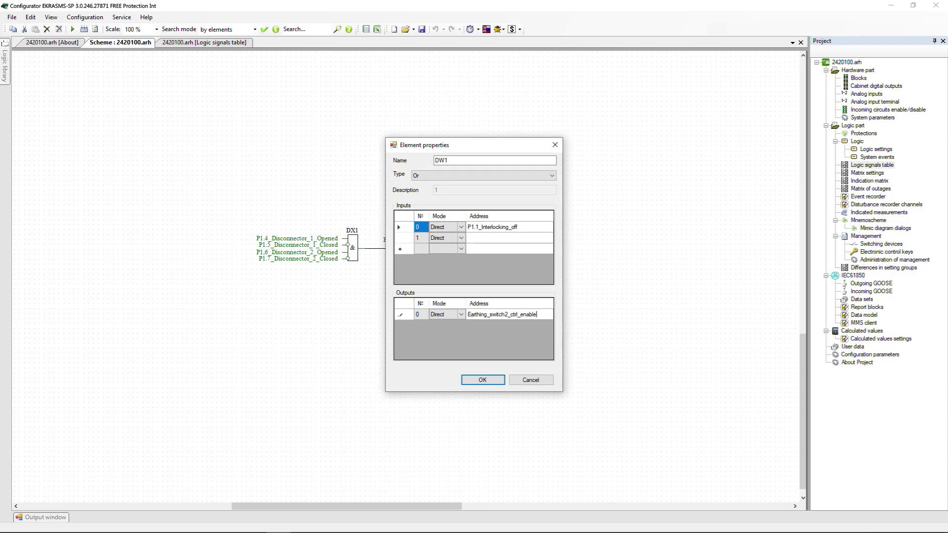
pyautogui.click(476, 379)
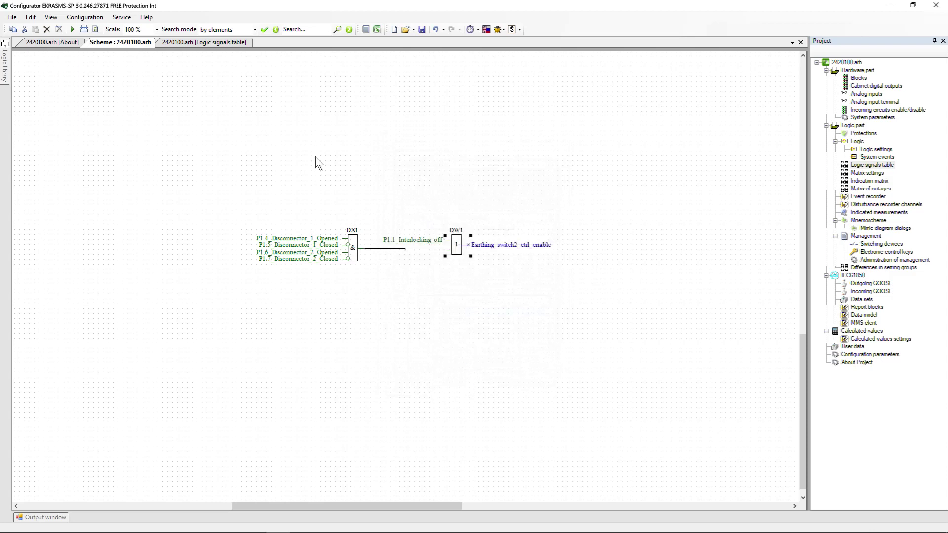
pyautogui.click(215, 44)
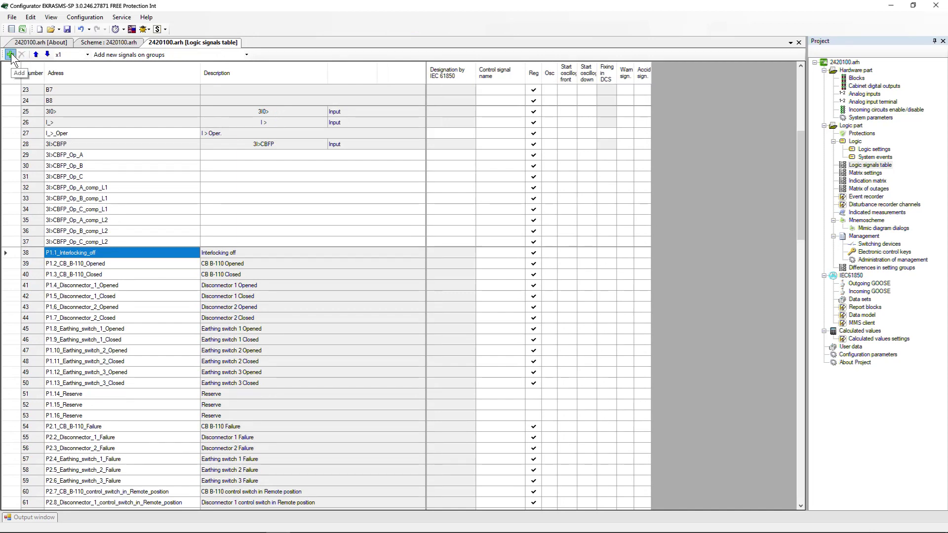
# - Add a signal row with Address and Description both Earthing_switch2_ctrl_enable
pyautogui.click(10, 55)
pyautogui.click(63, 502)
pyautogui.write('Earthing_switch2_ctrl_enable')
pyautogui.click(209, 502)
pyautogui.write('Earthing_switch2_ctrl_enable')
pyautogui.click(101, 42)
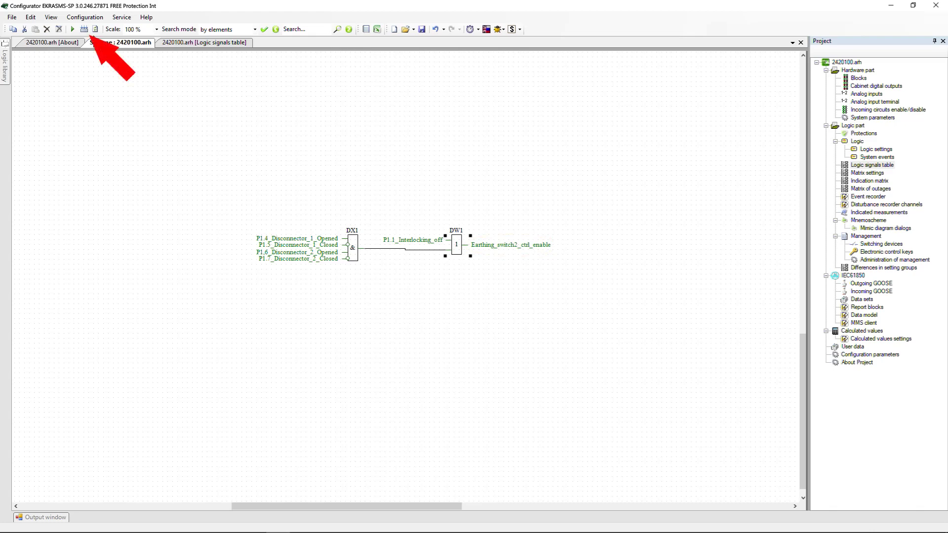
# - Compile the 2420100.arh scheme, dismiss the completion message, and save the project
pyautogui.click(84, 29)
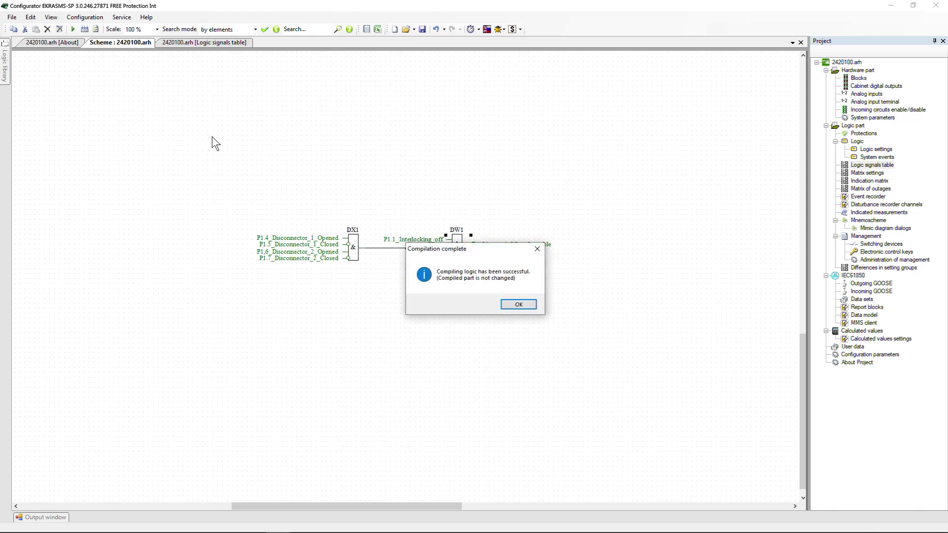
pyautogui.click(518, 304)
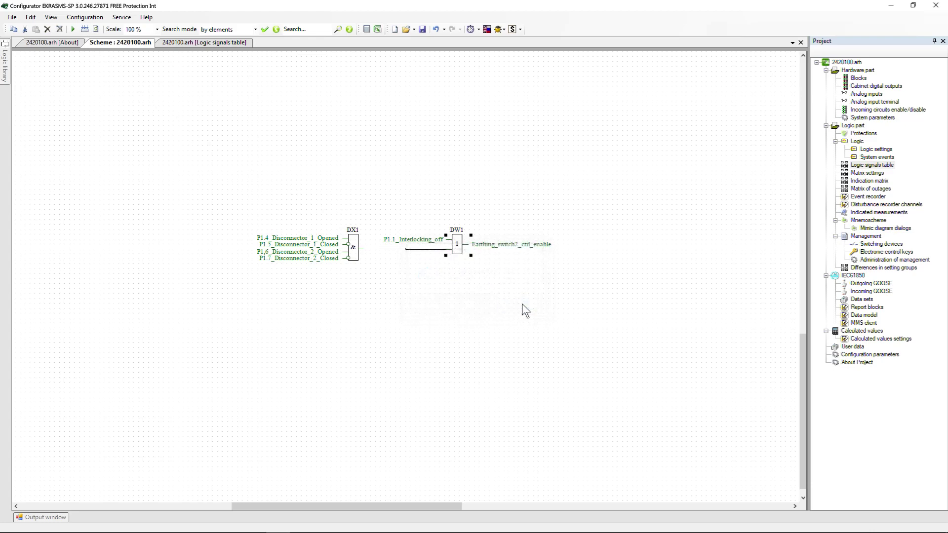
pyautogui.click(13, 17)
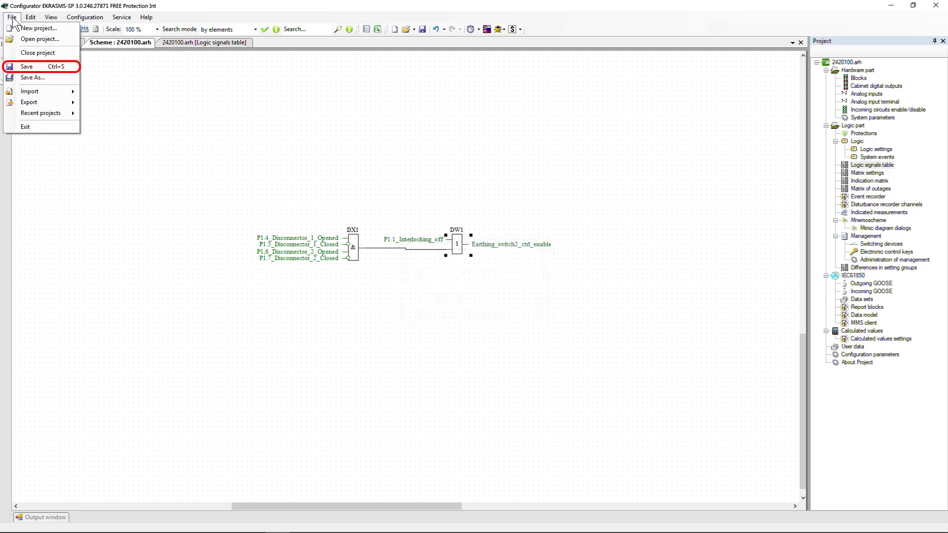
pyautogui.click(423, 29)
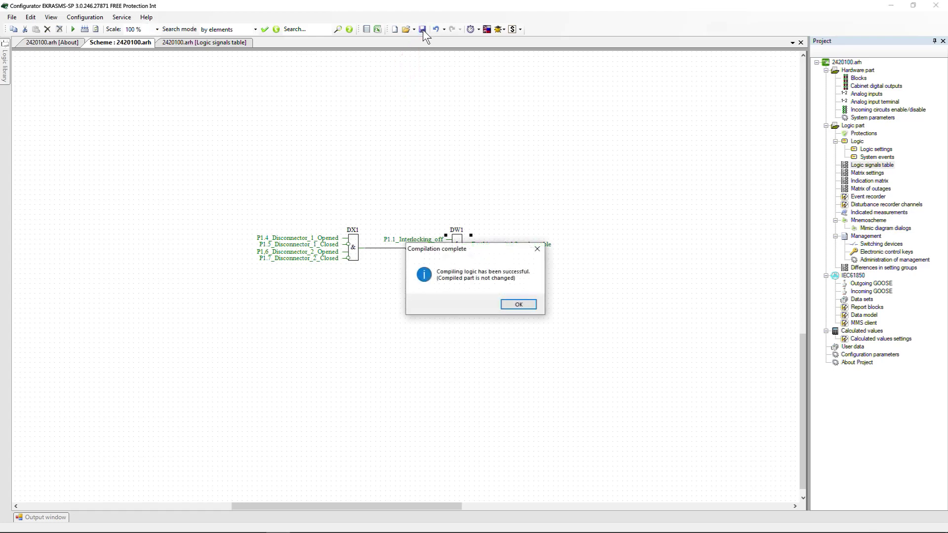
pyautogui.click(516, 304)
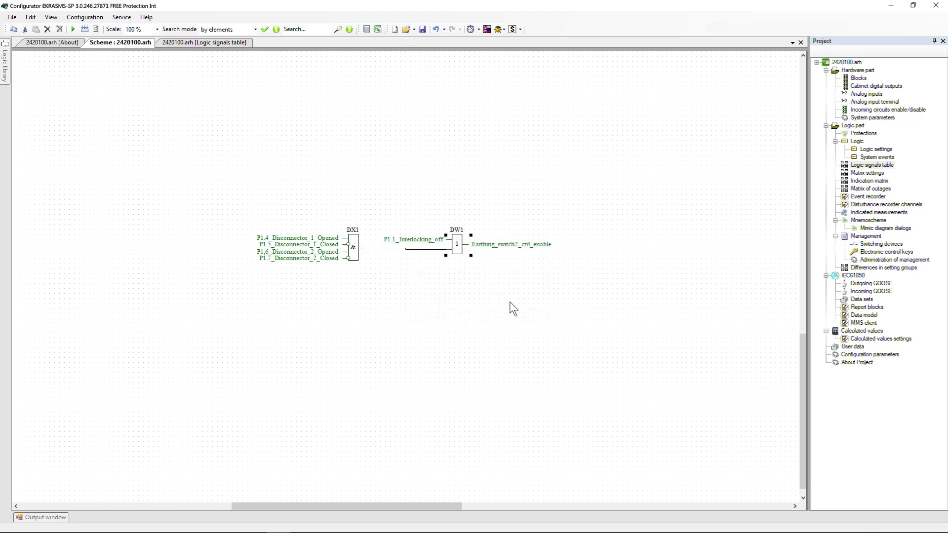
# - Start emulation and switch on inputs P1.4_Disconnector_1_Opened and P1.6_Disconnector_2_Opened on DX1
pyautogui.click(73, 29)
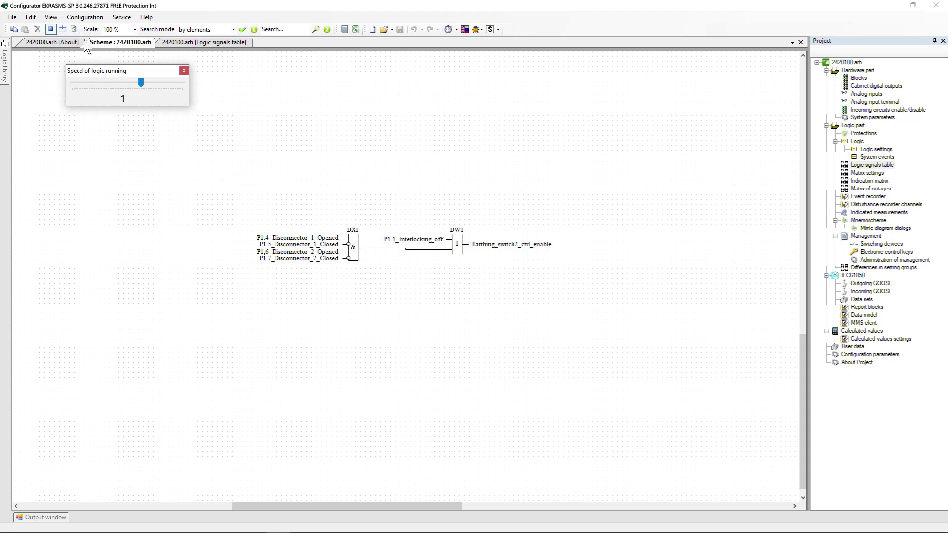
pyautogui.click(345, 239)
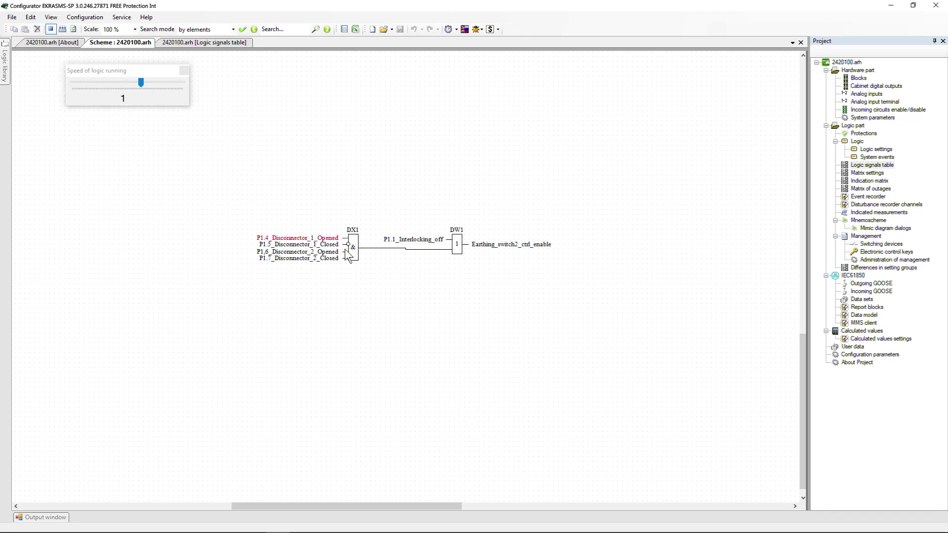
pyautogui.click(346, 251)
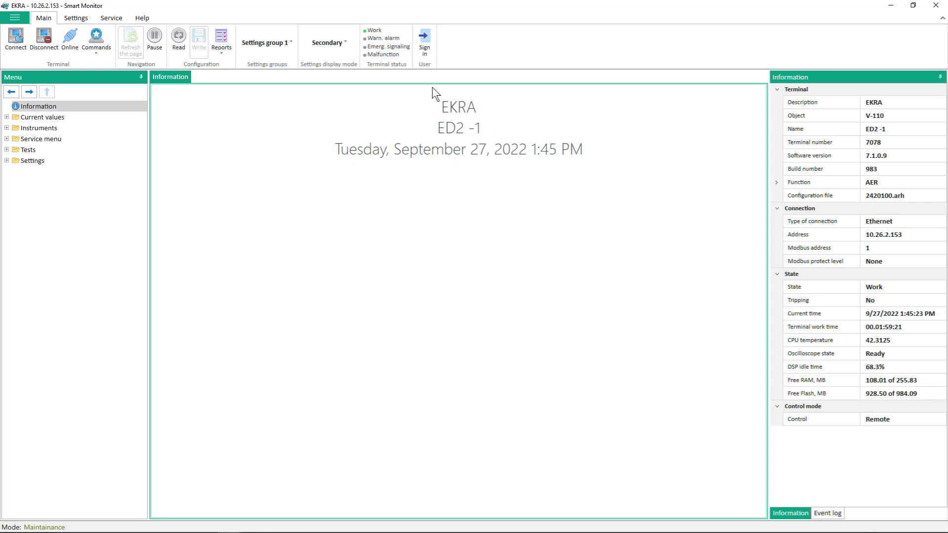
# - Sign in to the terminal with the administrator username and password
pyautogui.click(424, 48)
pyautogui.write('admin')
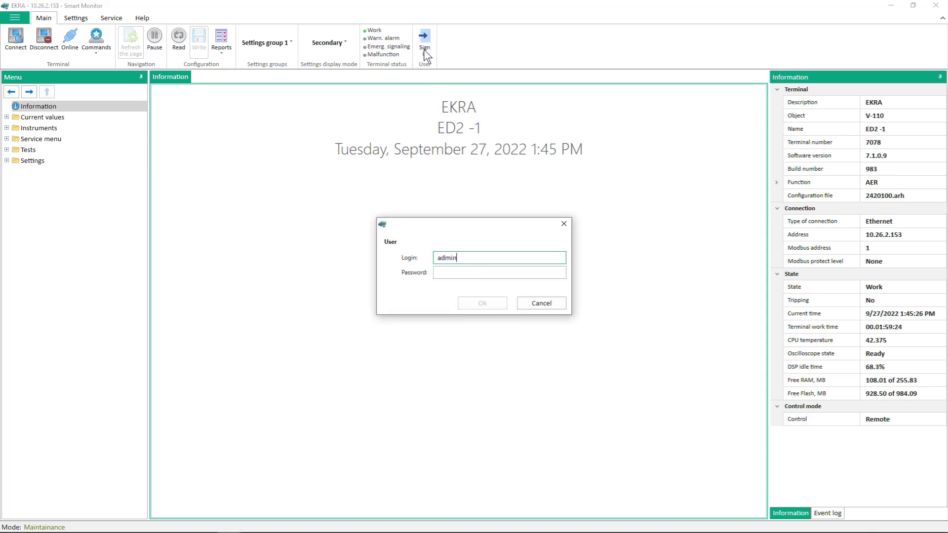
pyautogui.press('Tab')
pyautogui.write('*****')
pyautogui.press('Return')
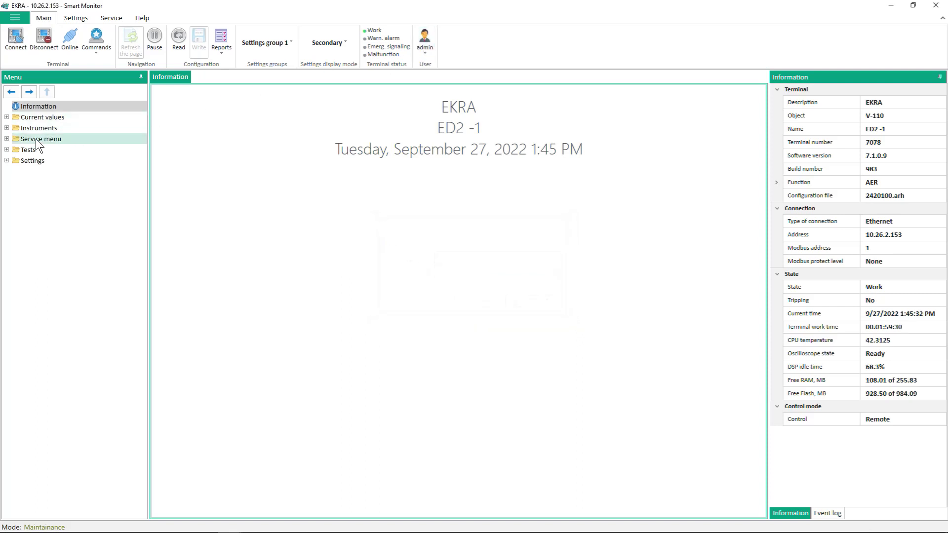
# - Turn Logic emulation on with inputs 1.4 and 1.6, Disconnector 1 and 2 Opened, active
pyautogui.click(7, 151)
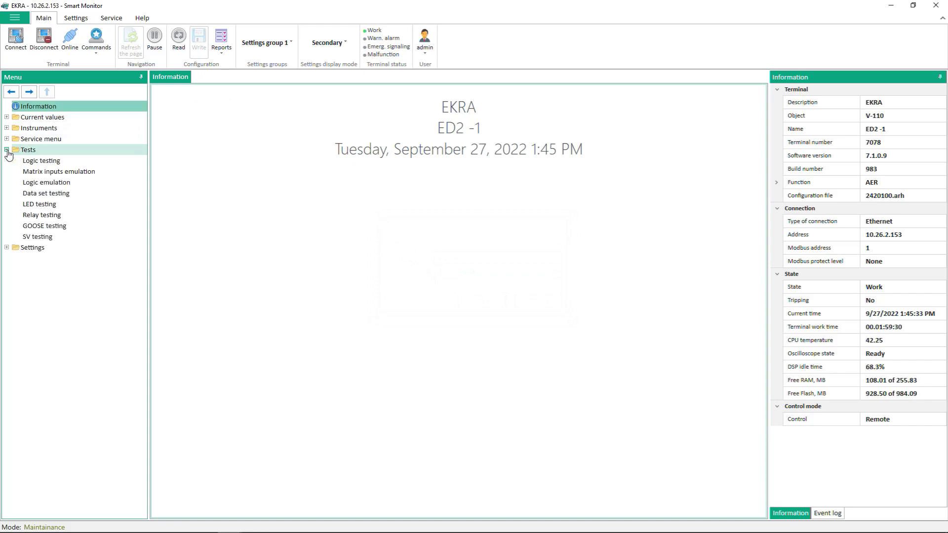
pyautogui.click(30, 185)
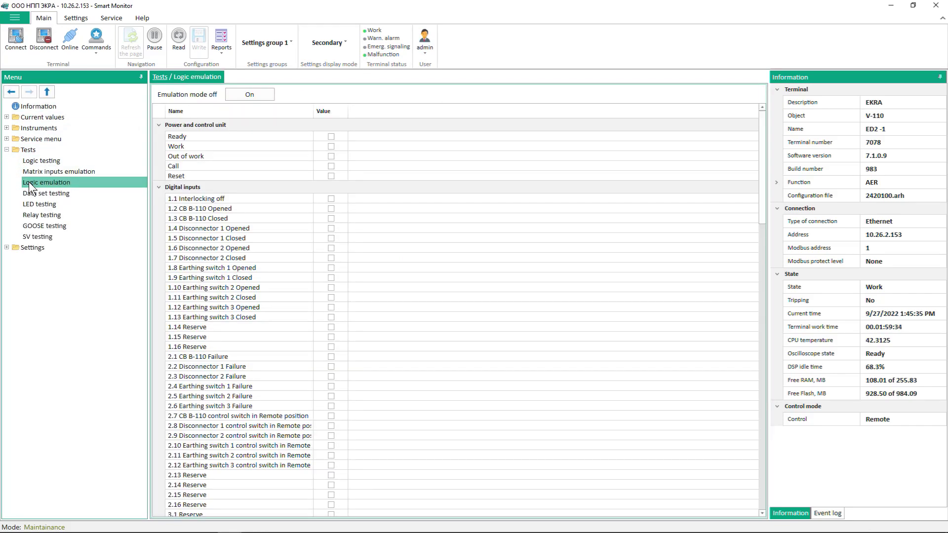
pyautogui.click(251, 94)
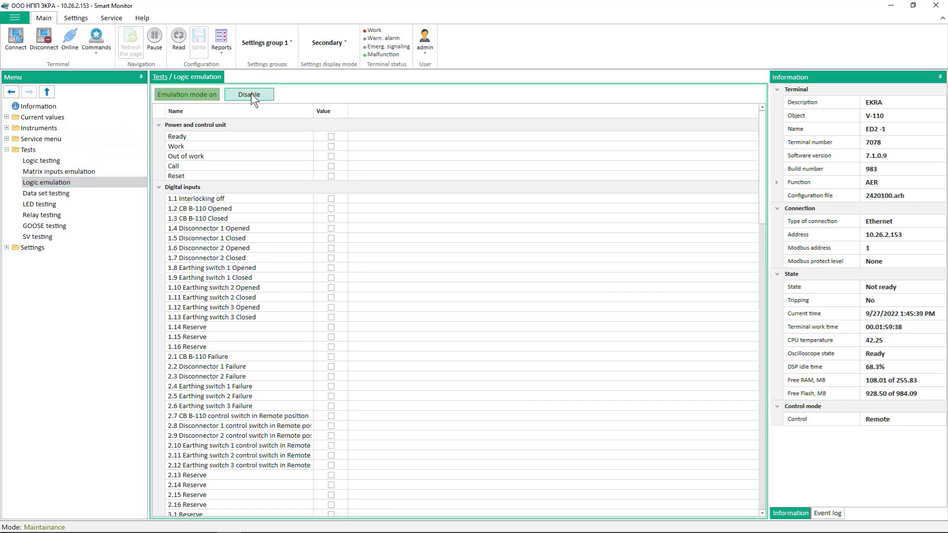
pyautogui.click(331, 228)
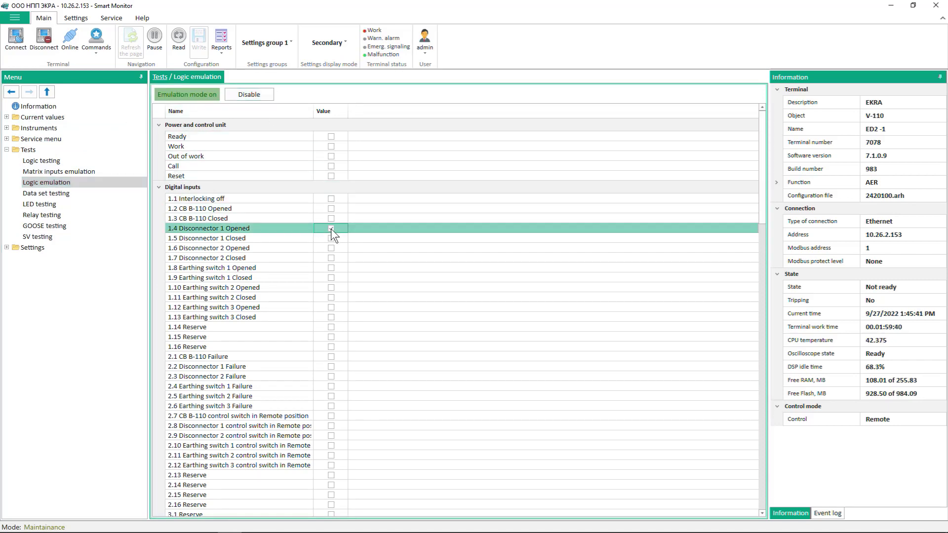
pyautogui.click(330, 248)
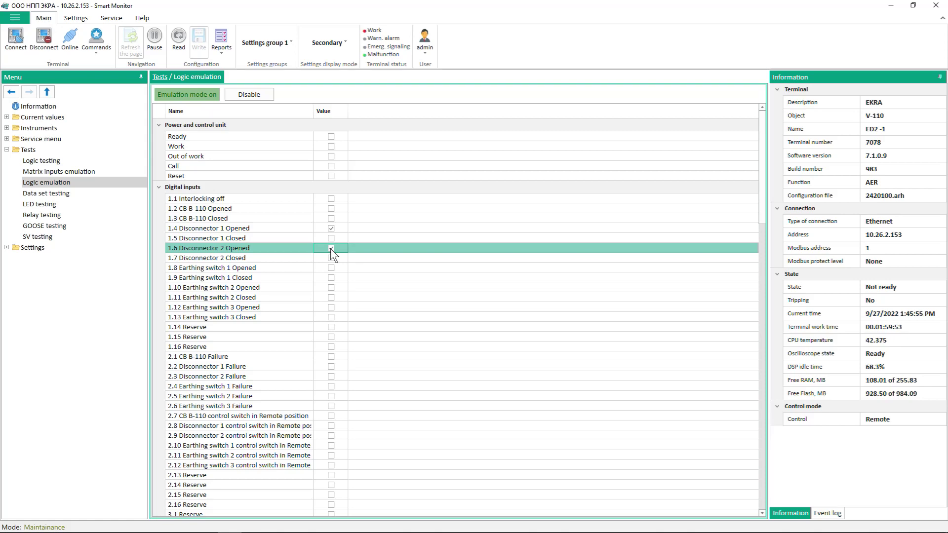
# - Open the Current values Logic page in a new window
pyautogui.click(7, 150)
pyautogui.click(6, 117)
pyautogui.click(32, 192)
pyautogui.rightClick(31, 192)
pyautogui.click(62, 233)
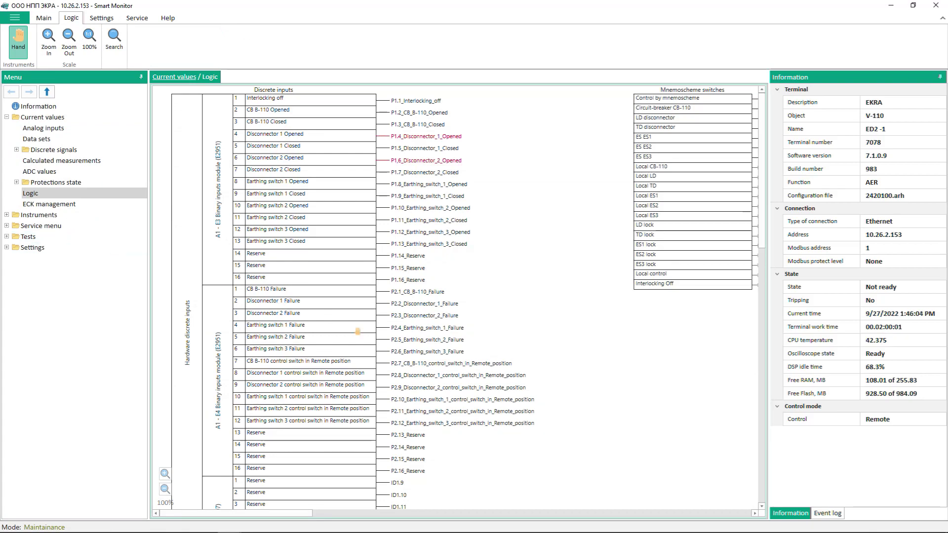
# - Scroll and pan the Logic diagram to bring the DX1/DW1 gates into view
pyautogui.scroll(-15, 358, 331)
pyautogui.moveTo(625, 370); pyautogui.dragTo(303, 314)
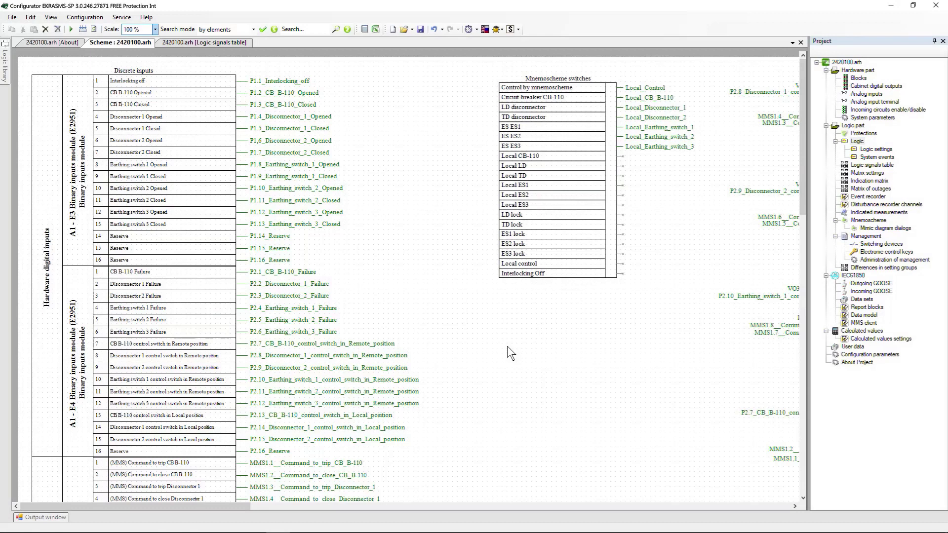
# - Inspect the Switch_Control functional block in the logic library, then set the scheme scale to 150%
pyautogui.click(5, 62)
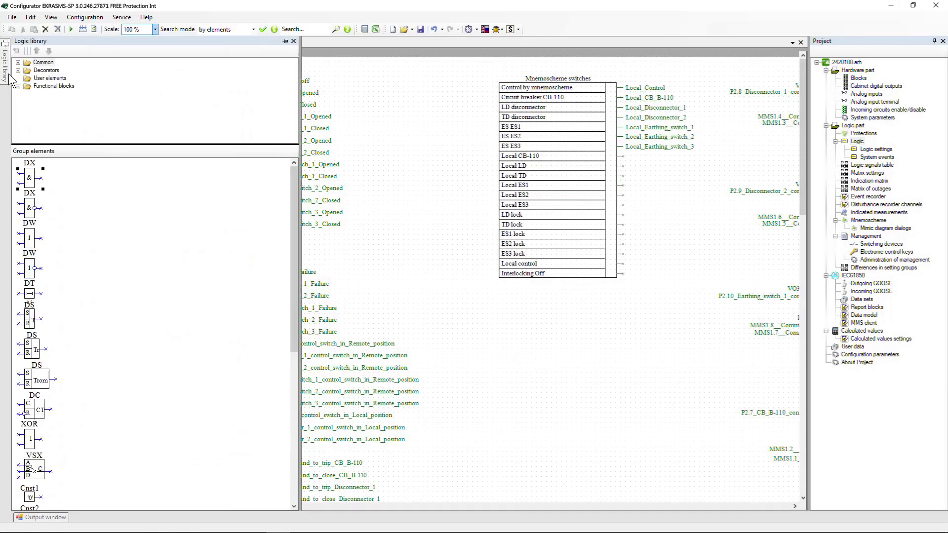
pyautogui.click(51, 87)
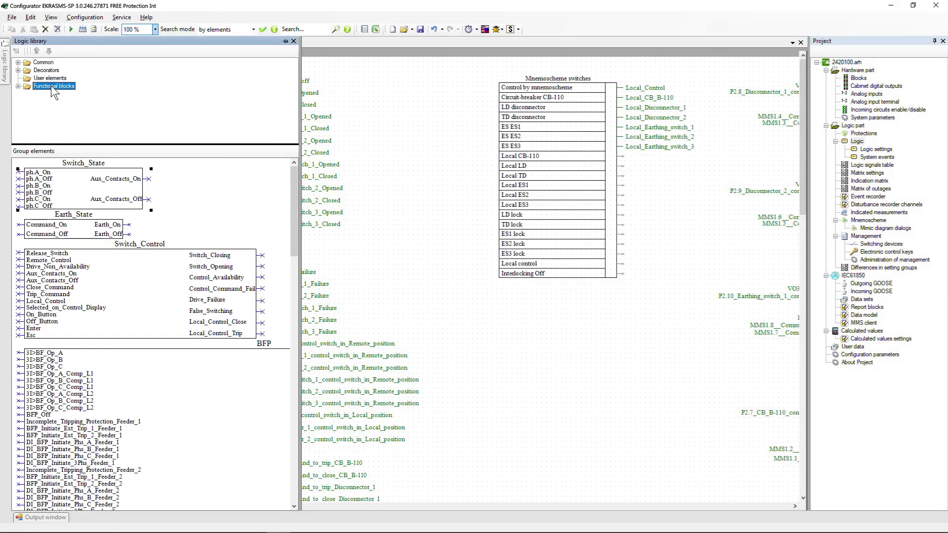
pyautogui.click(83, 281)
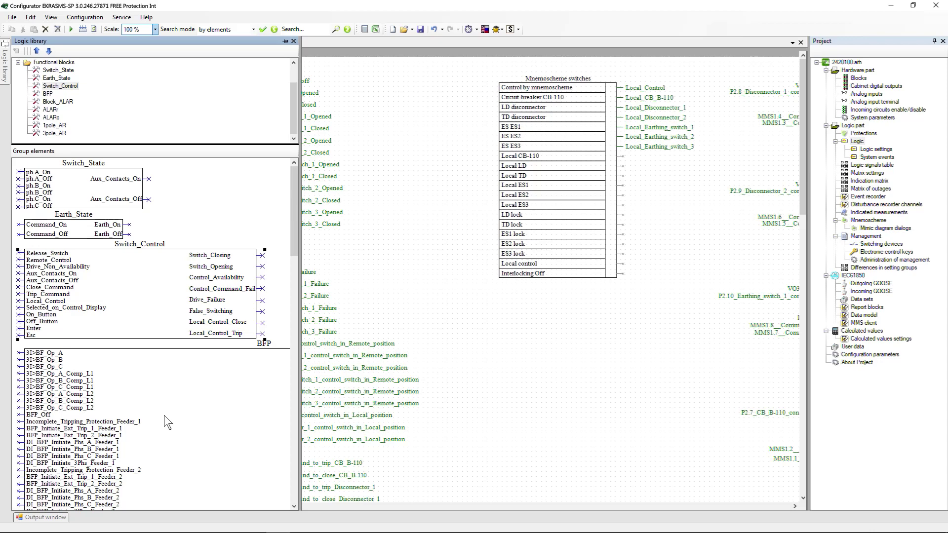
pyautogui.click(155, 28)
pyautogui.click(134, 111)
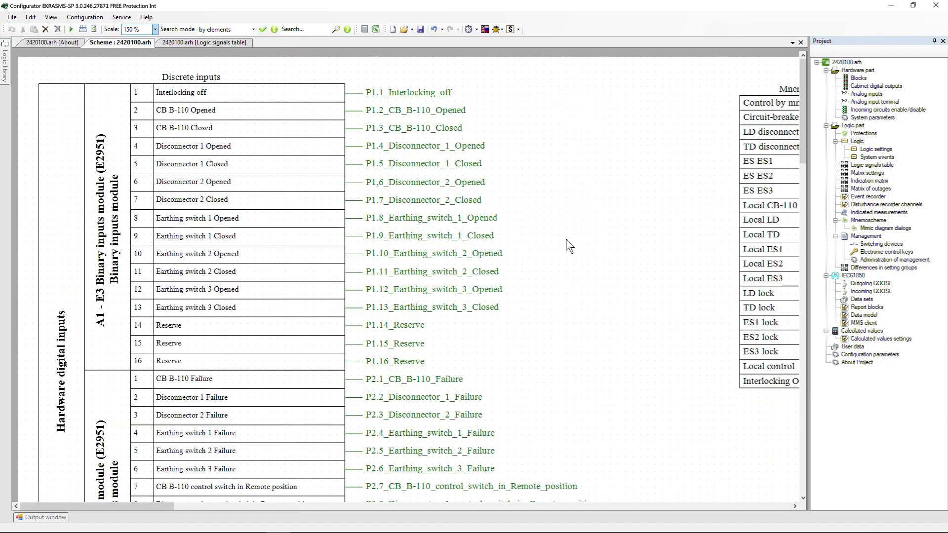
# - Scroll the scheme to the Disconnector control blocks and back to the mnemoscheme switches
pyautogui.moveTo(144, 506); pyautogui.dragTo(346, 510)
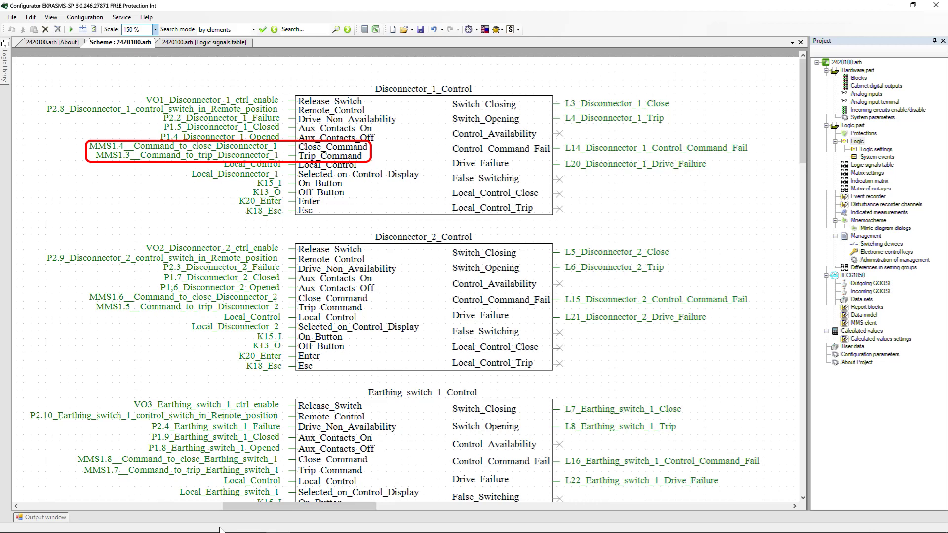
pyautogui.moveTo(238, 511); pyautogui.dragTo(180, 507)
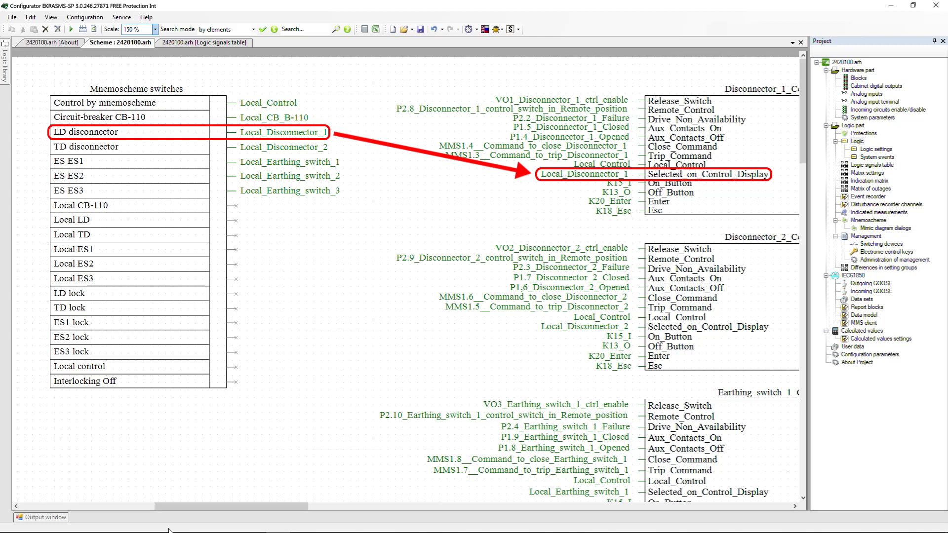
# - Scroll right to show the Disconnector_1, Disconnector_2 and Earthing_switch_1 control blocks with their outputs
pyautogui.moveTo(180, 506); pyautogui.dragTo(244, 507)
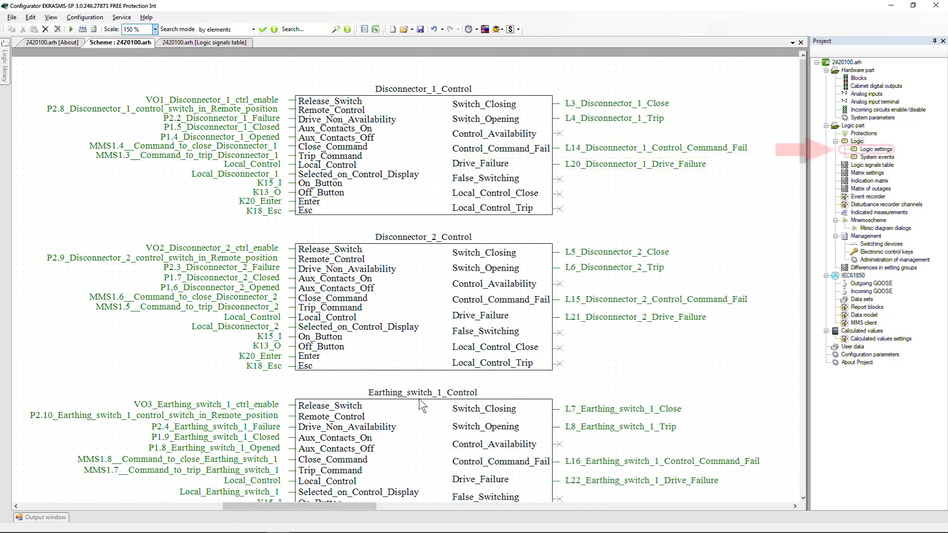
# - Check that Disconnector_1_Control's T_Ctrl_Cmd_Fail delay is 10.000 s in all three setting groups
pyautogui.doubleClick(875, 149)
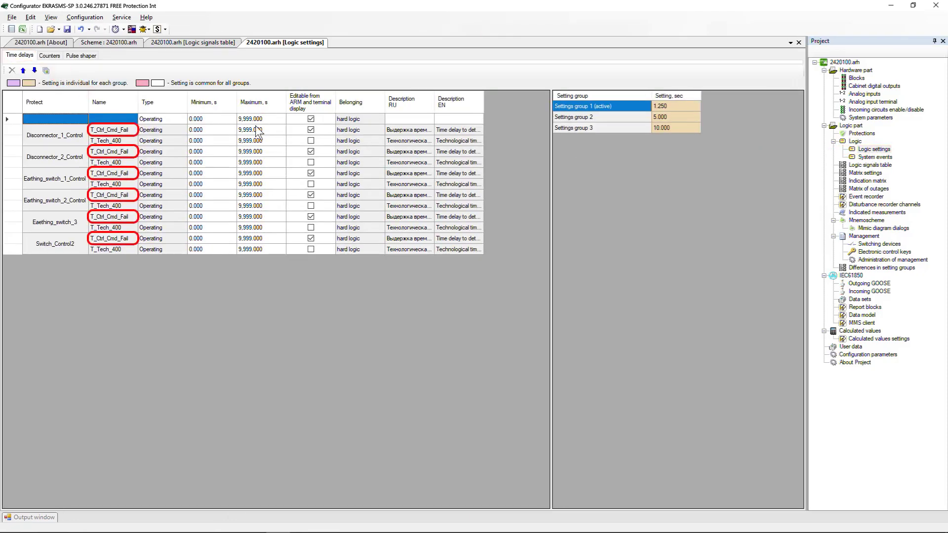
pyautogui.click(120, 130)
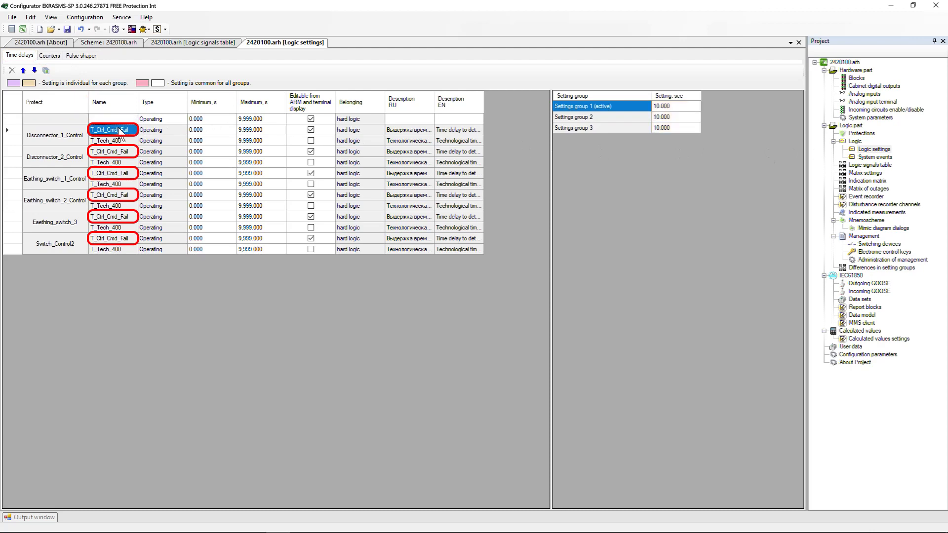